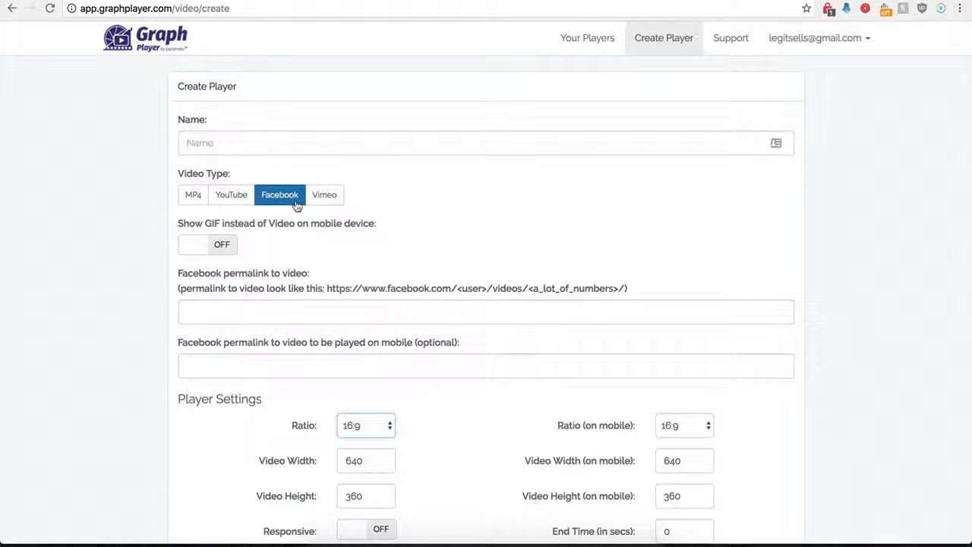
Name the new player "Demo Name" and choose Facebook as its video type.
scroll(171, 332, "down", 1)
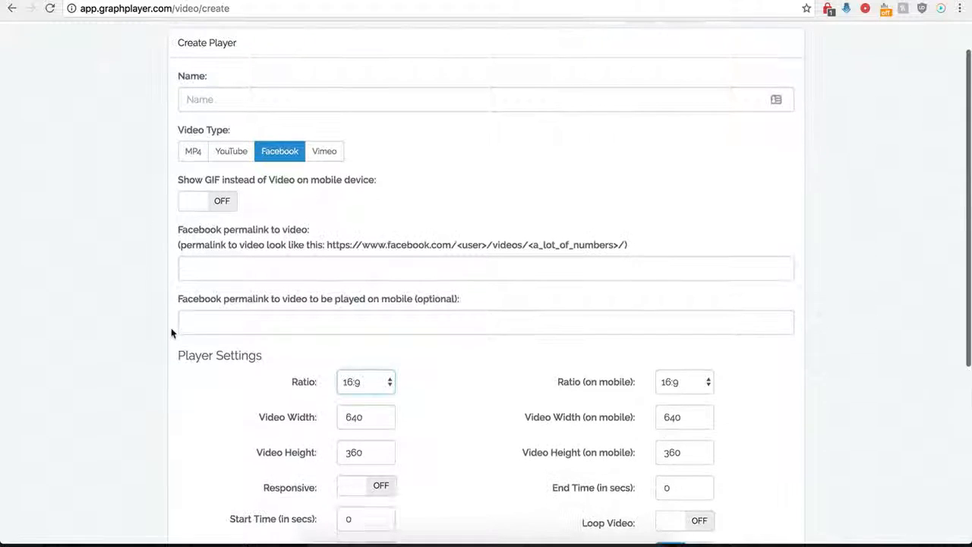
left_click(262, 99)
type("Demo Name")
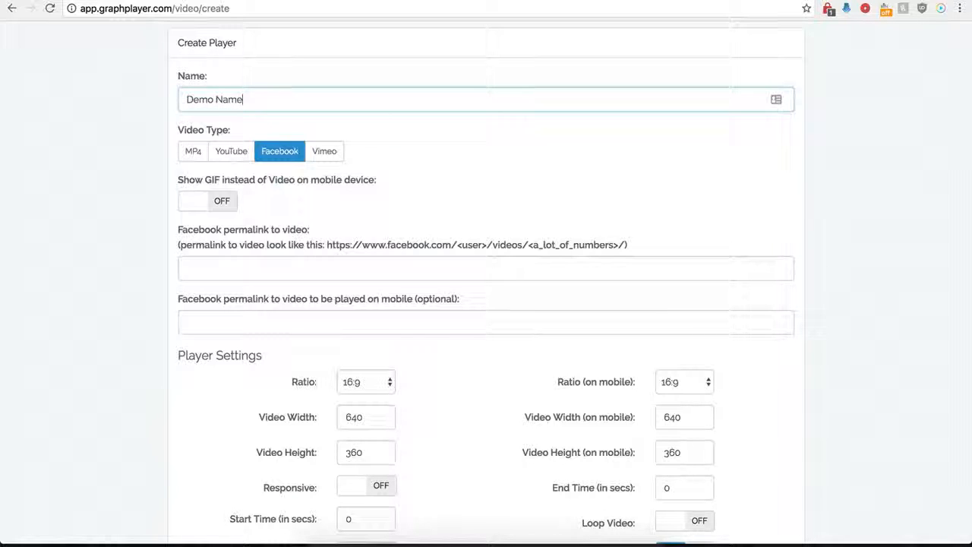
left_click(276, 156)
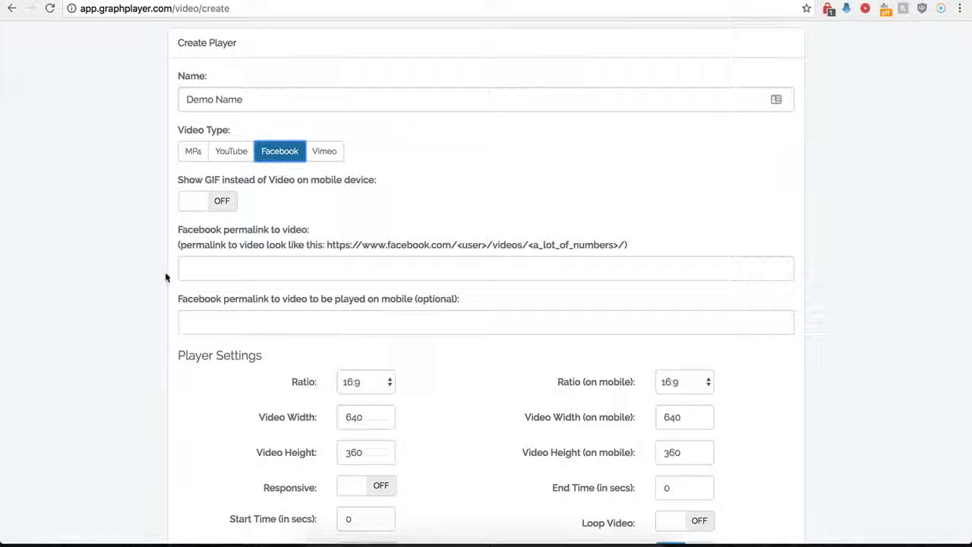
Copy the Creative Cakes video's Facebook address into the player's main video permalink, leaving out the ending "?type=2&theater".
scroll(168, 275, "down", 1)
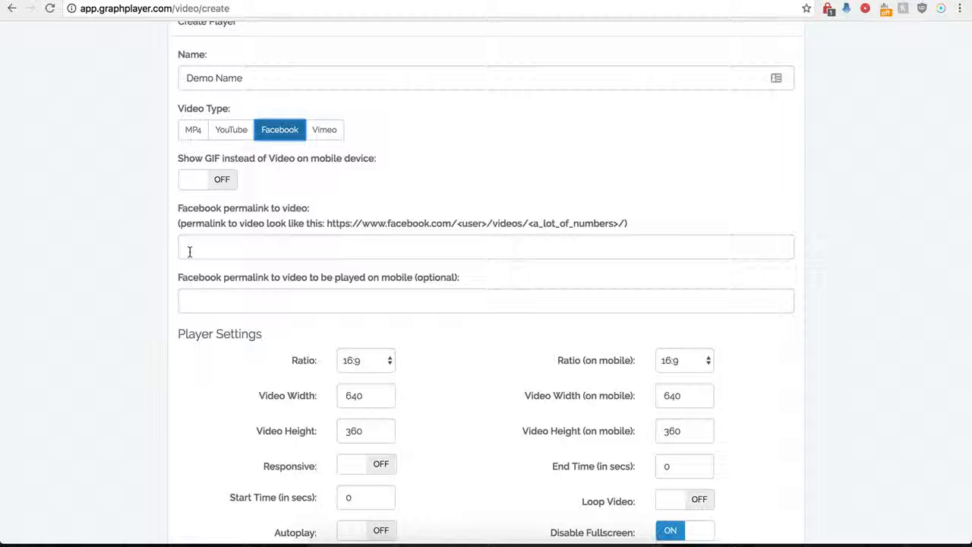
left_click(211, 244)
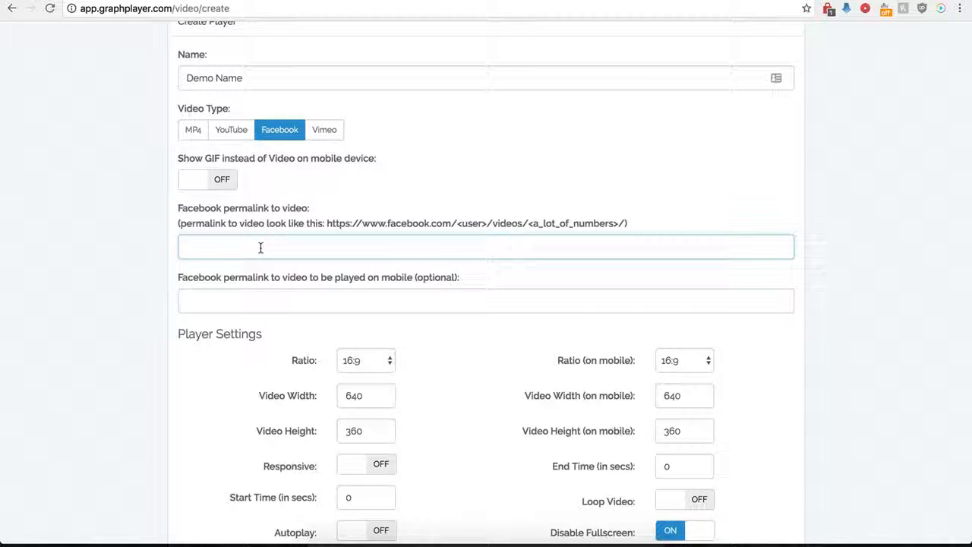
left_click(662, 1)
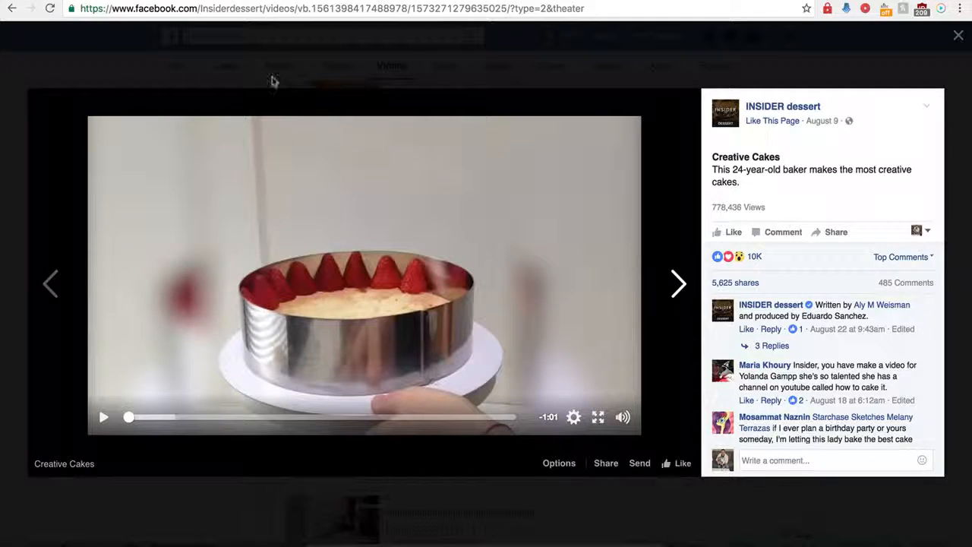
left_click(286, 11)
key("ctrl+c")
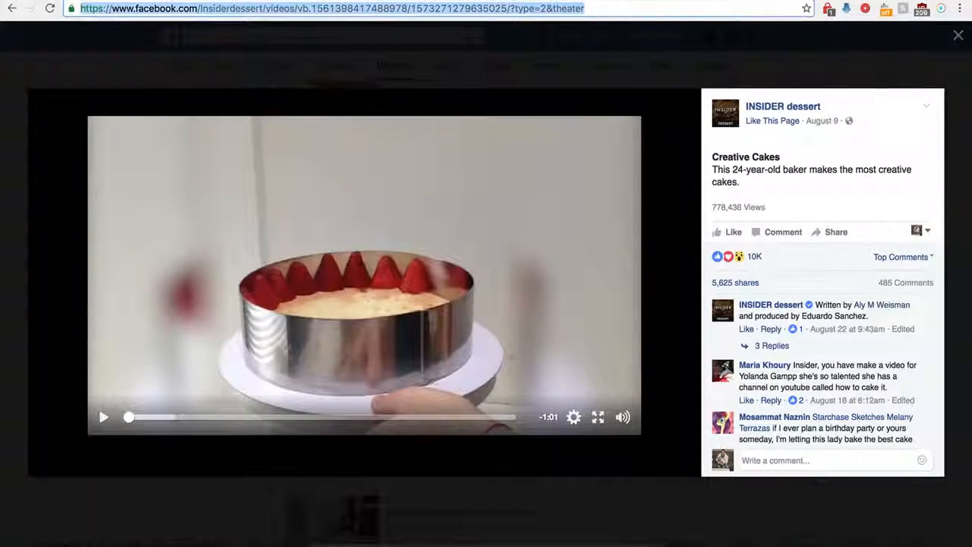
left_click(246, 0)
key("ctrl+v")
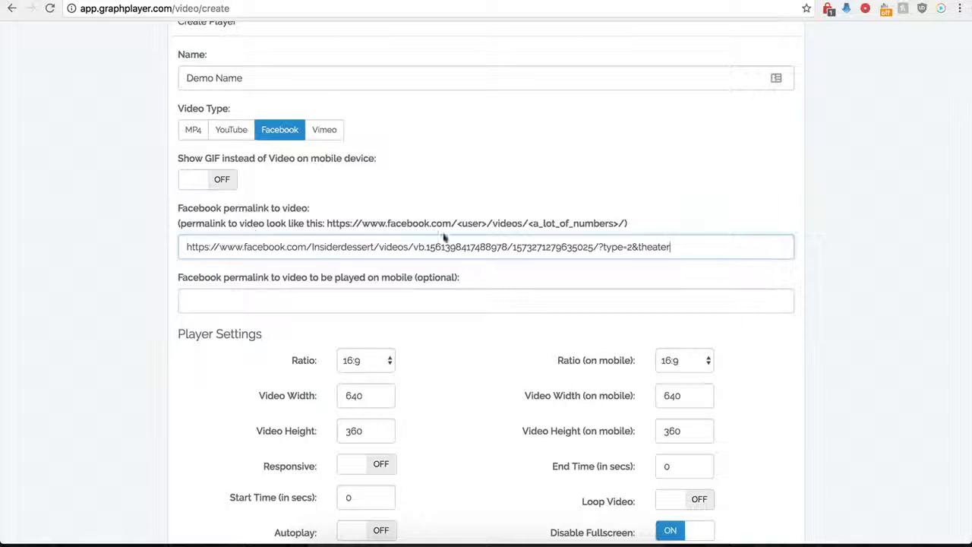
left_click_drag(685, 247, 607, 247)
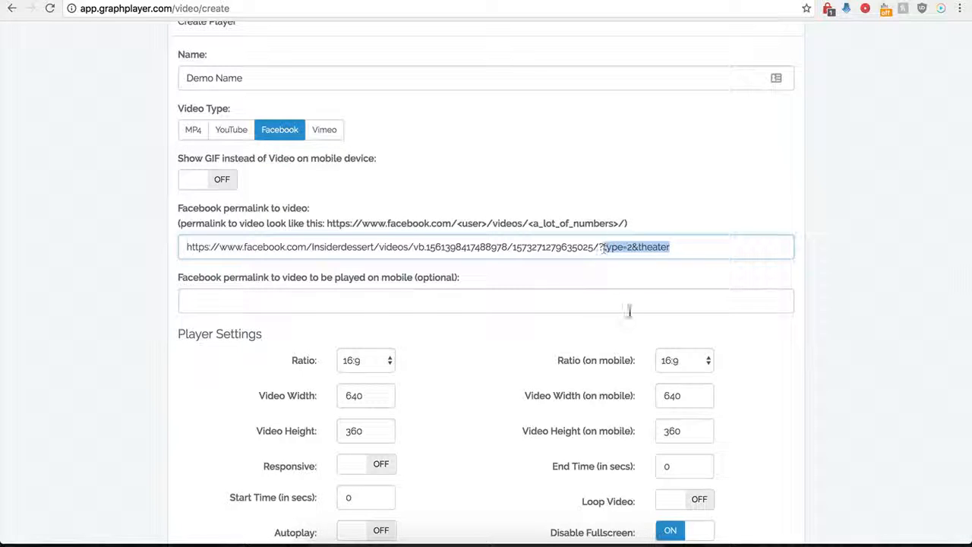
key("BackSpace")
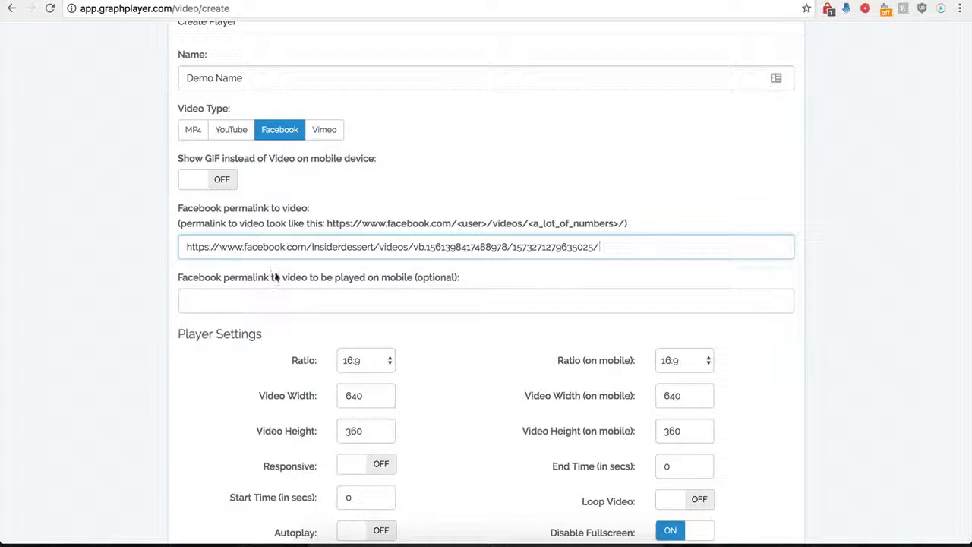
left_click(241, 303)
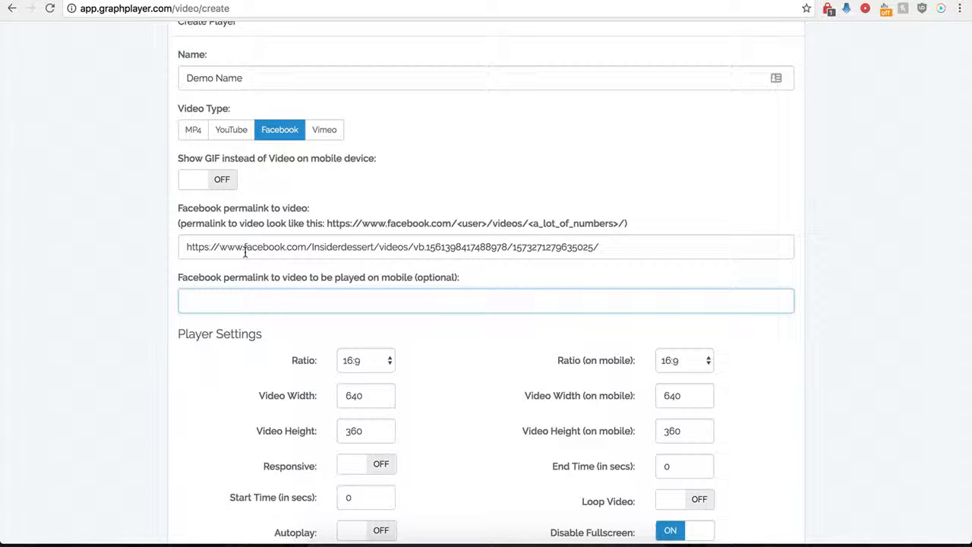
left_click_drag(276, 248, 427, 247)
left_click(271, 249)
left_click_drag(210, 247, 430, 245)
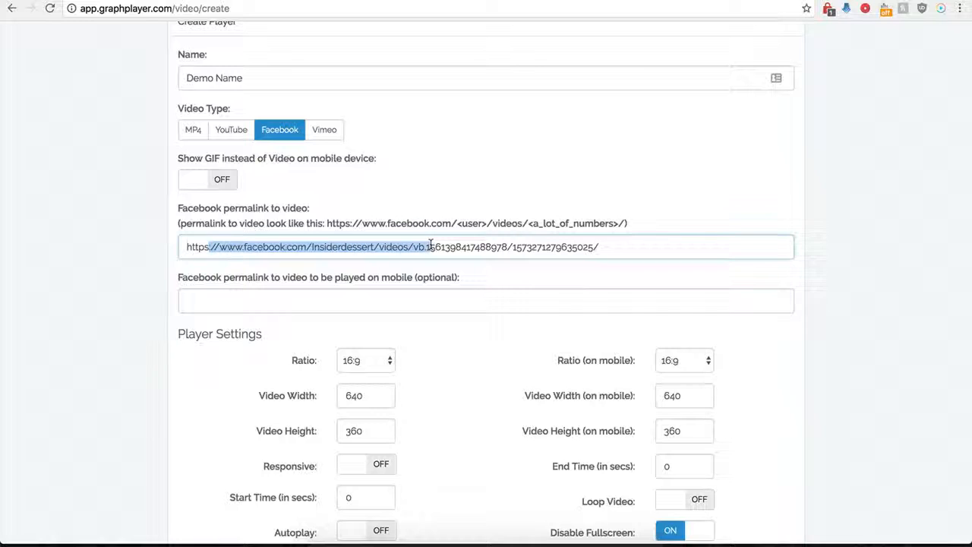
left_click(319, 301)
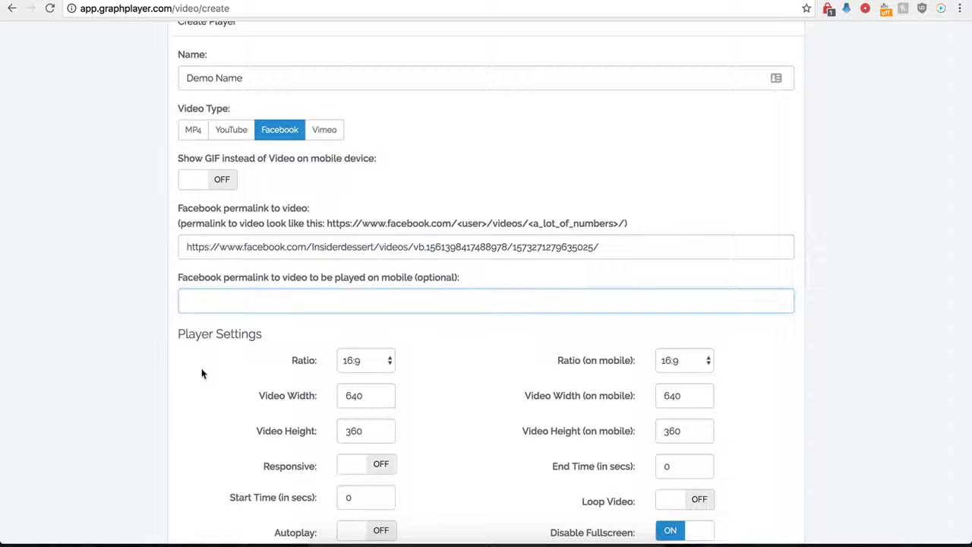
Review the available ratio options for the desktop and mobile player, keeping 16:9 for both.
scroll(202, 372, "down", 3)
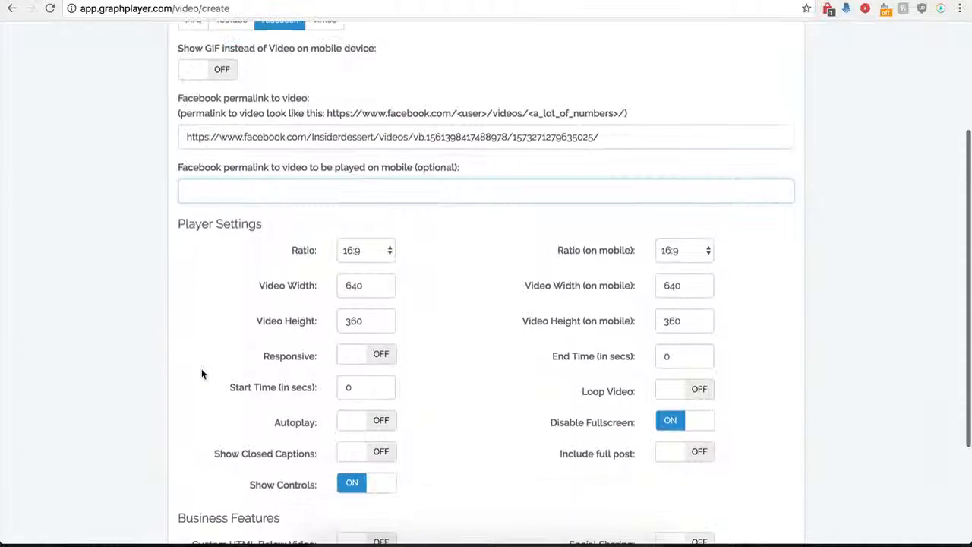
scroll(201, 373, "down", 2)
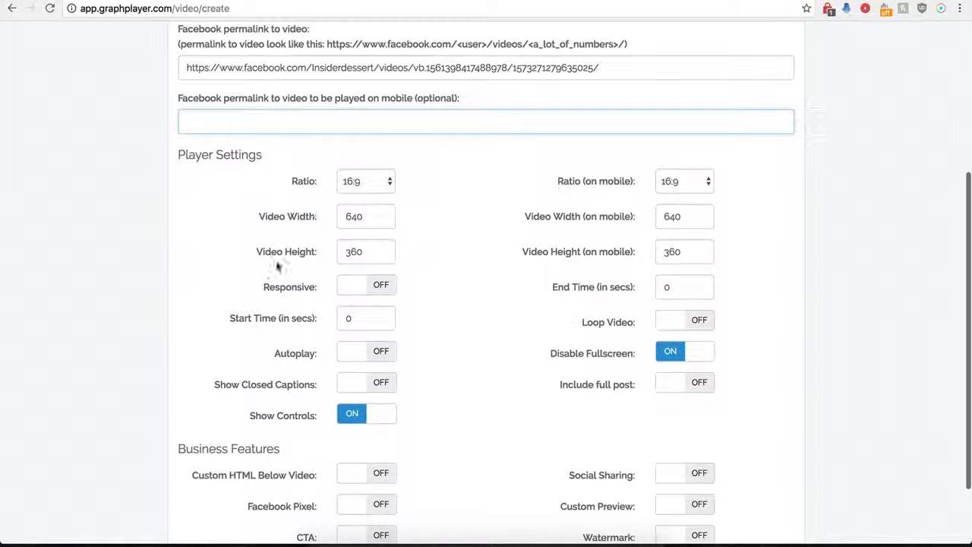
left_click(383, 183)
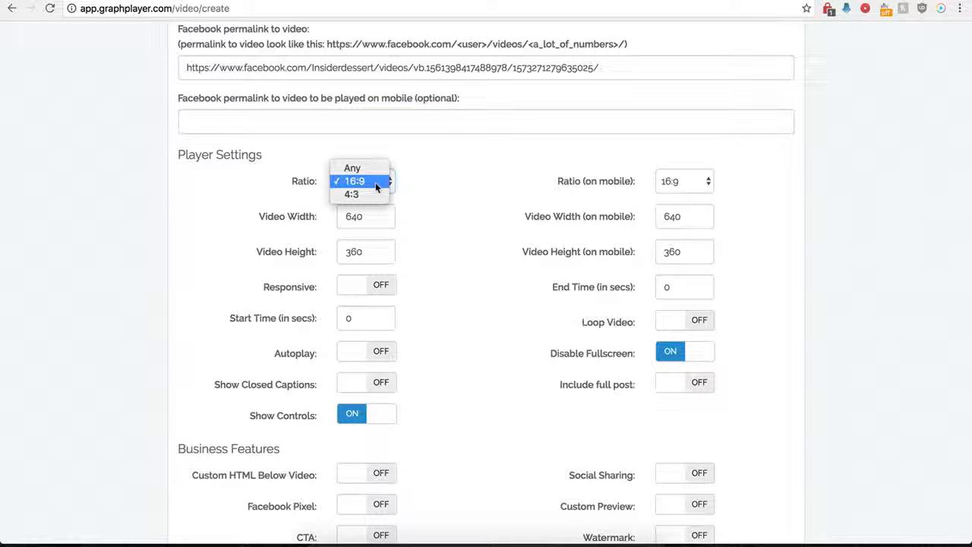
left_click(360, 184)
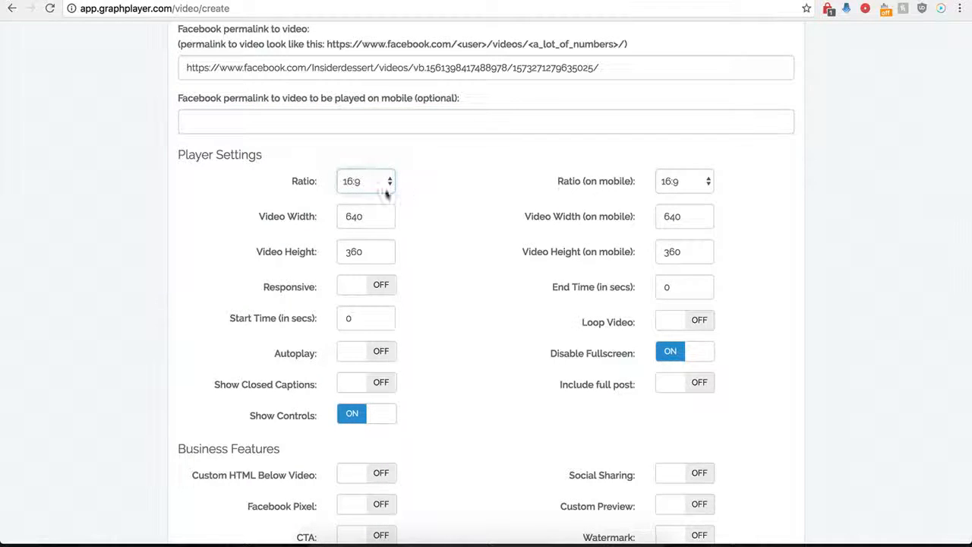
left_click(671, 186)
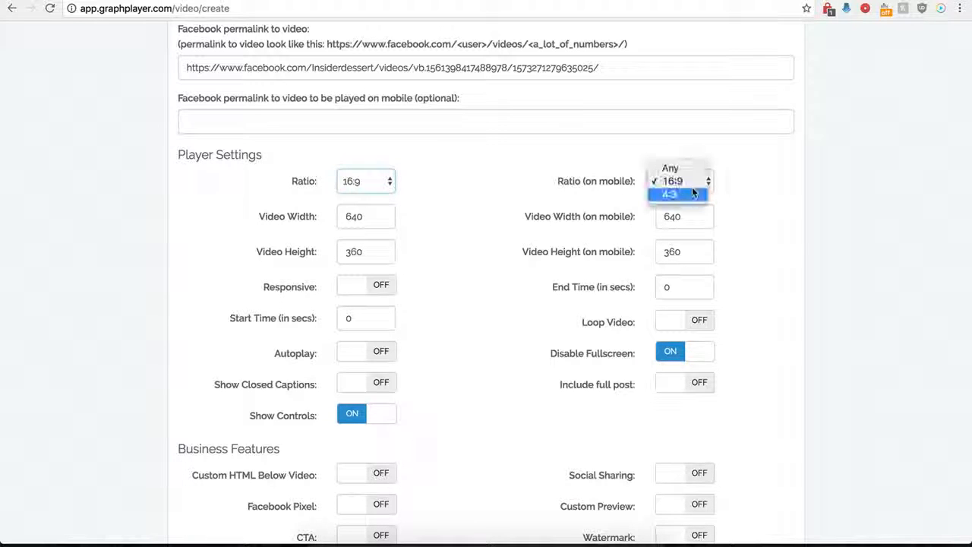
left_click(552, 181)
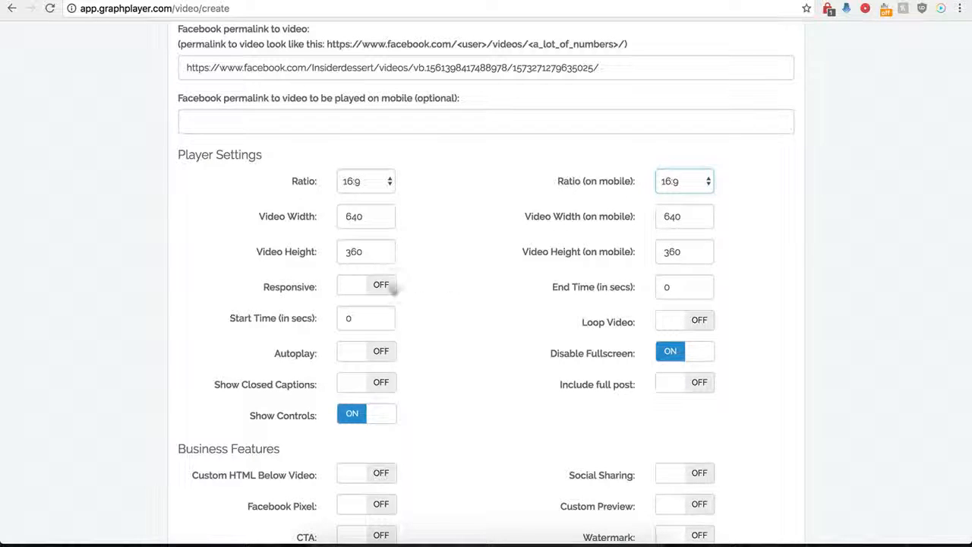
left_click(380, 285)
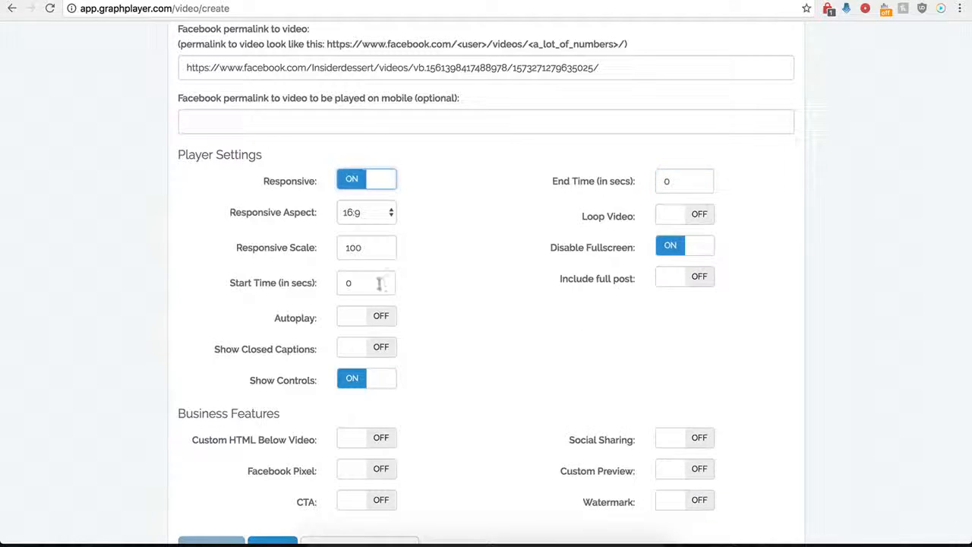
left_click(349, 183)
left_click(376, 185)
left_click(352, 184)
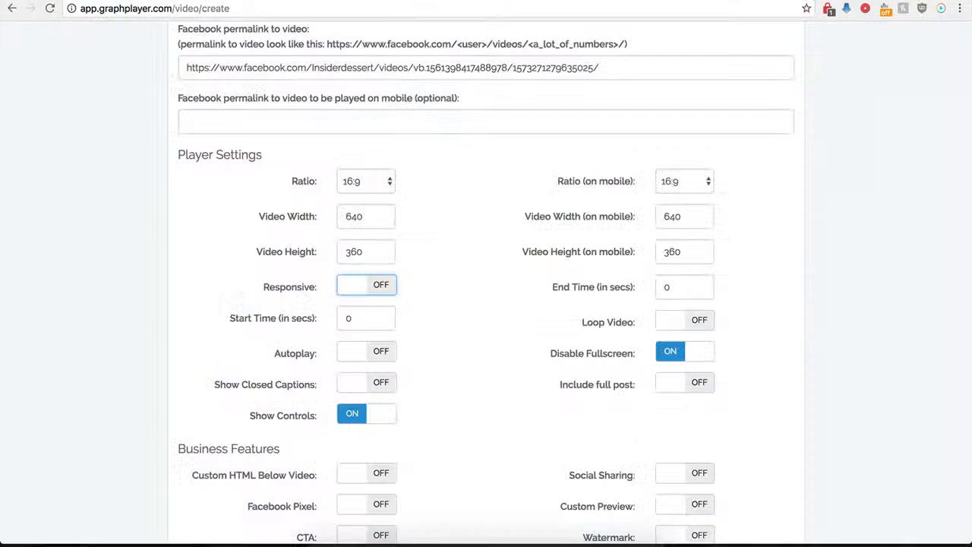
Set the video's start time to 1 second and its end time to 30 seconds.
left_click_drag(352, 321, 342, 323)
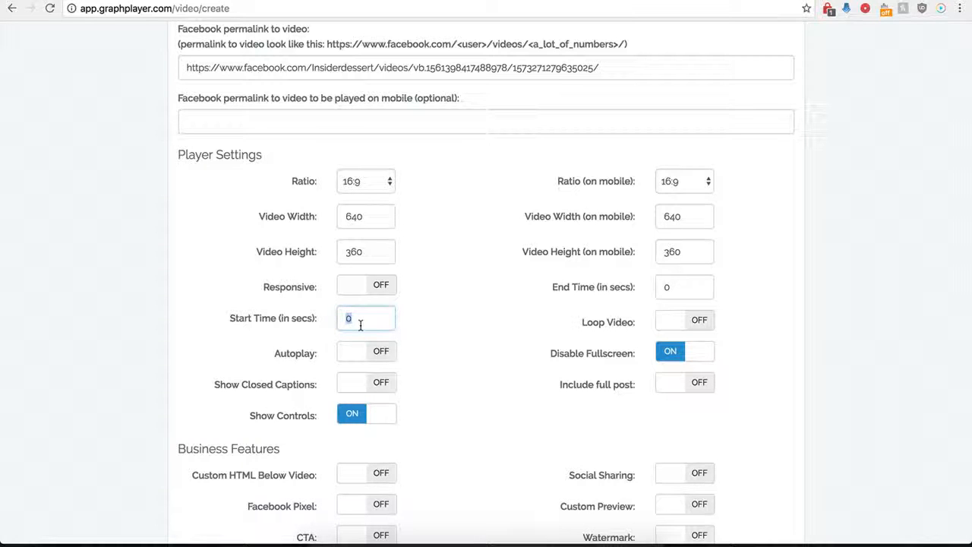
type("1")
double_click(663, 287)
type("30")
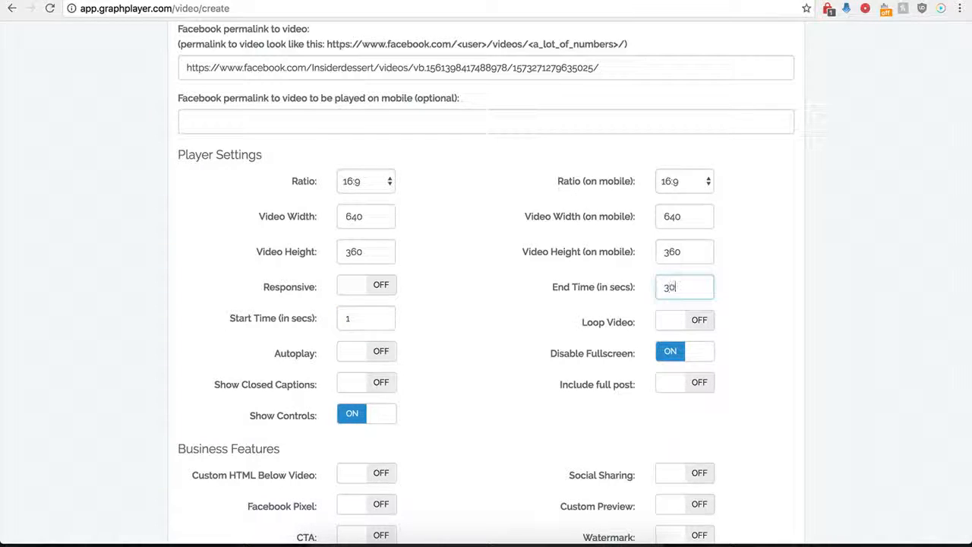
left_click(479, 312)
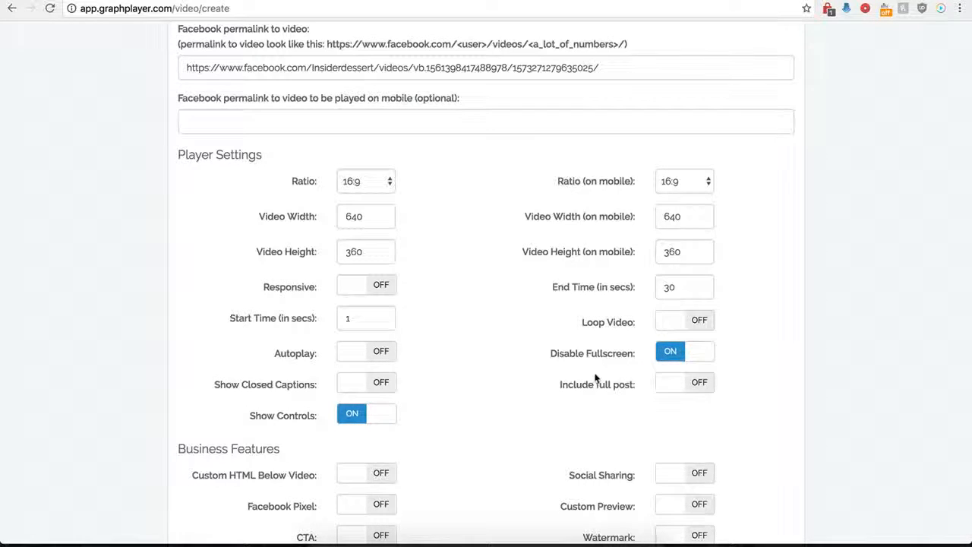
scroll(501, 329, "up", 1)
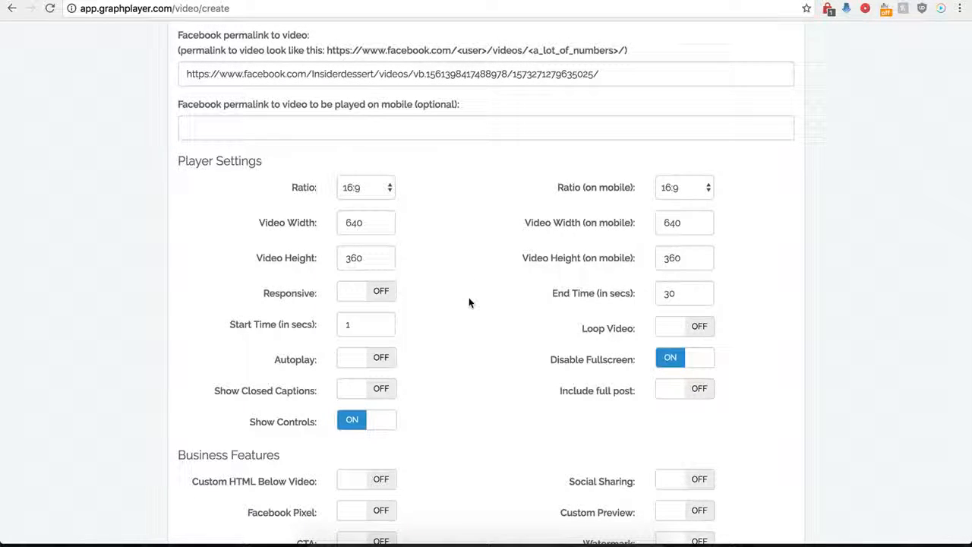
left_click(693, 396)
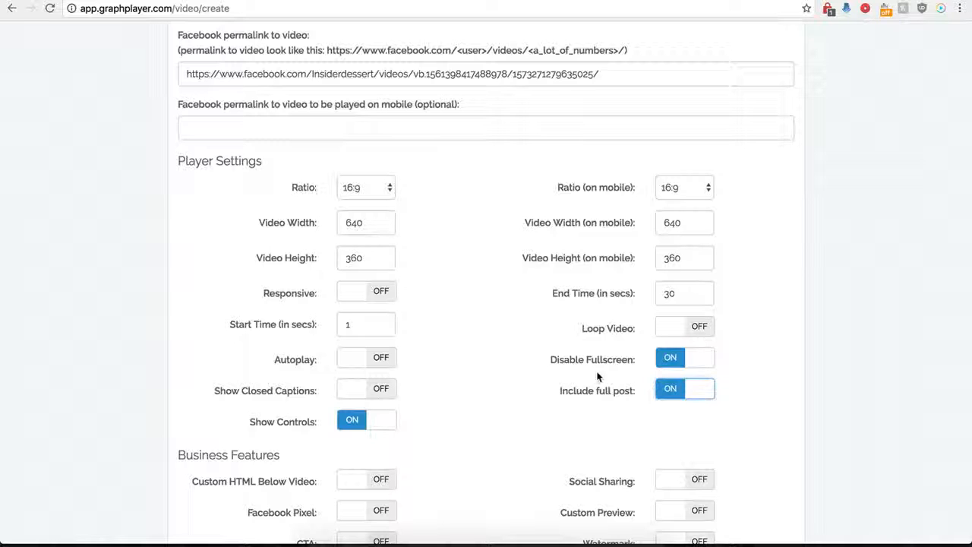
left_click(666, 398)
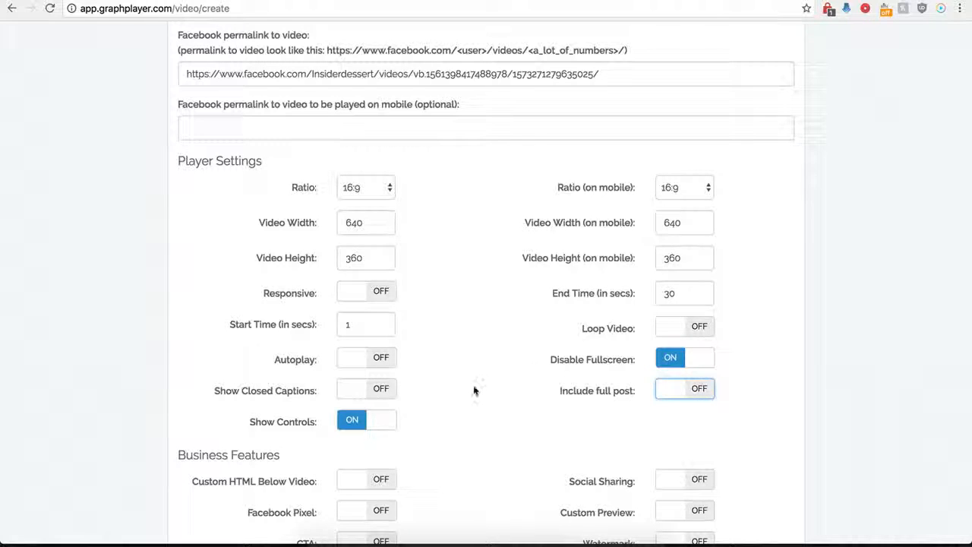
Save the new player and copy the script shown as its Secure Code.
scroll(473, 389, "down", 3)
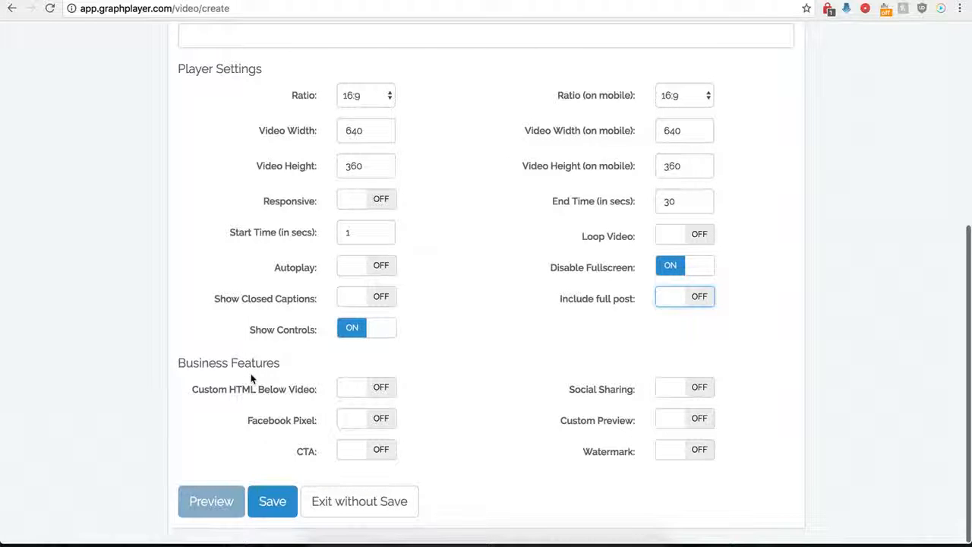
left_click(271, 502)
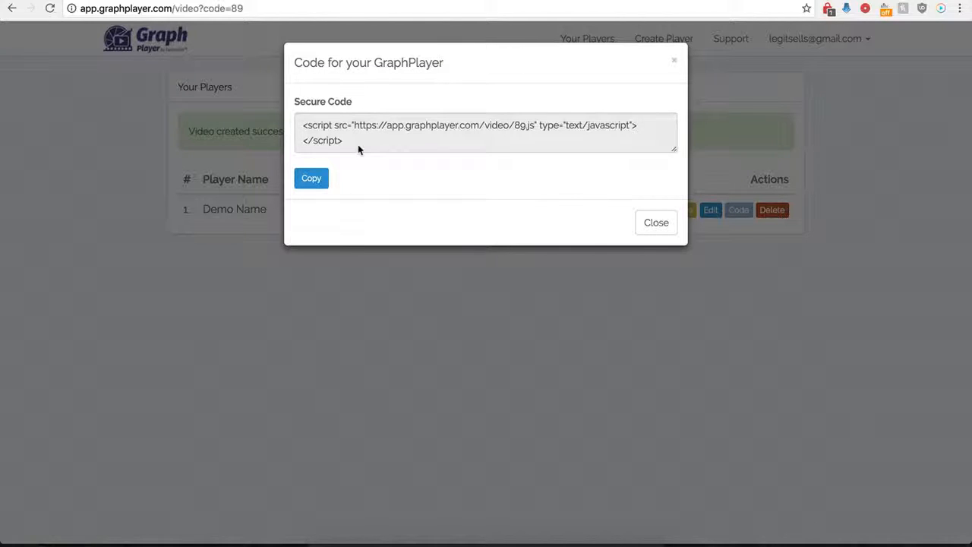
left_click_drag(357, 142, 298, 127)
key("super+c")
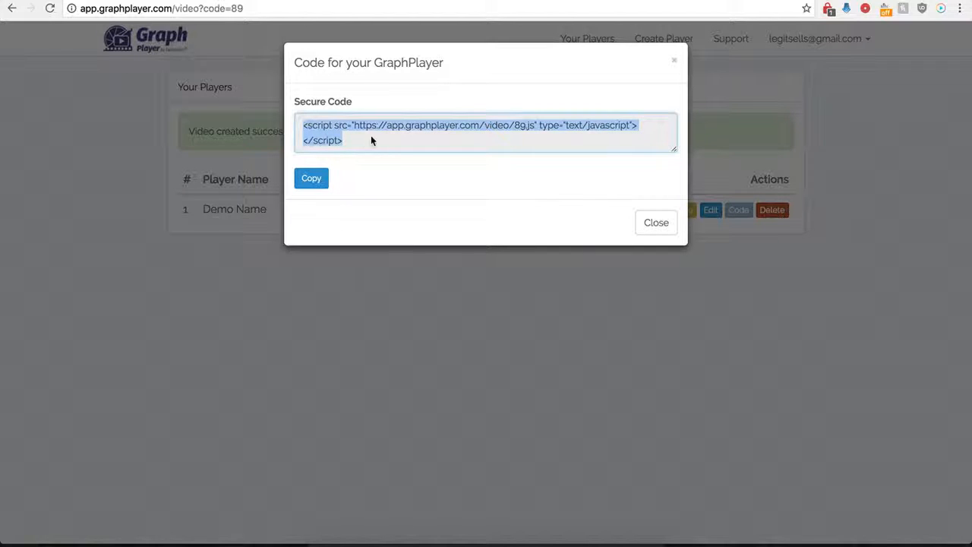
Switch to the WordPress post editor, paste the player script into the "Hello world!" post's text and update the post.
left_click(280, 1)
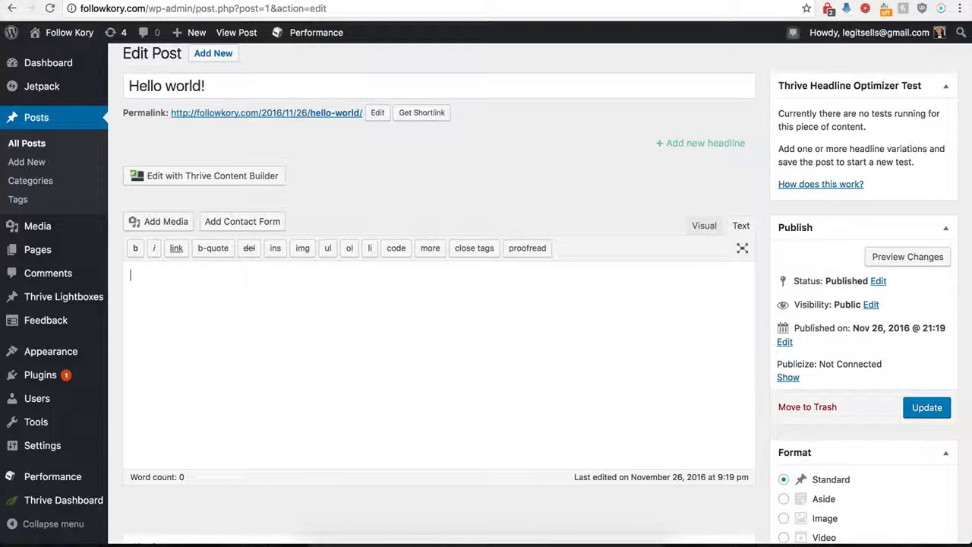
left_click(246, 327)
key("super+v")
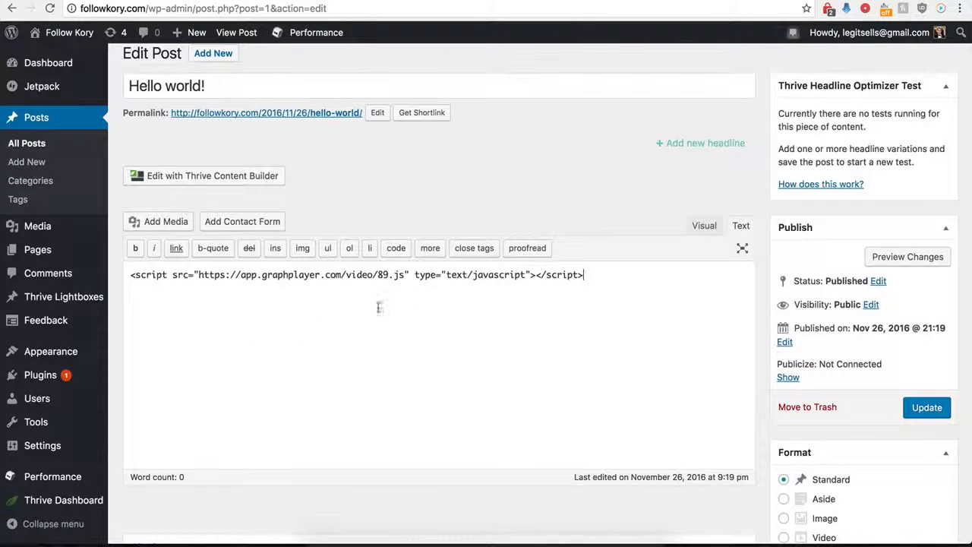
left_click(929, 408)
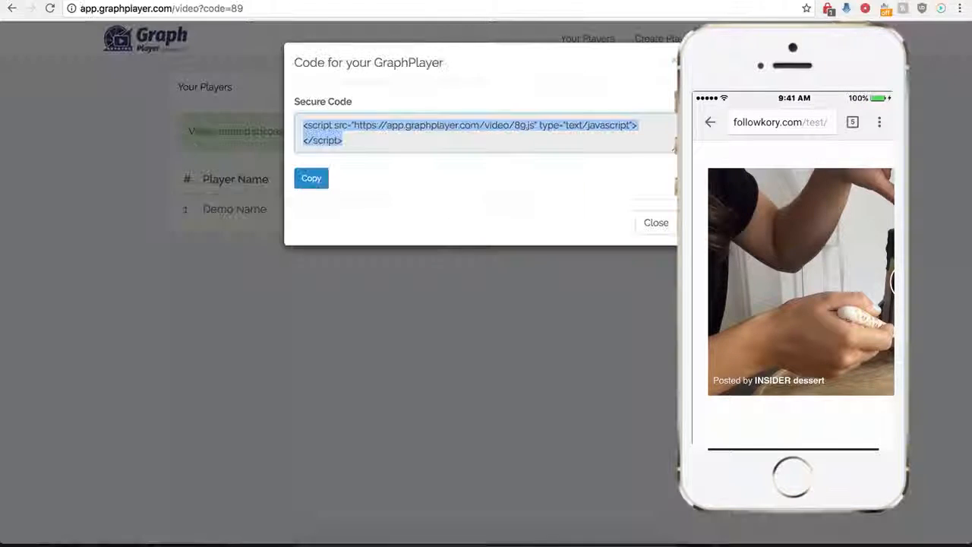
Close the Secure Code window and set the Demo Name player to show a GIF instead of the video on mobile devices.
left_click(654, 223)
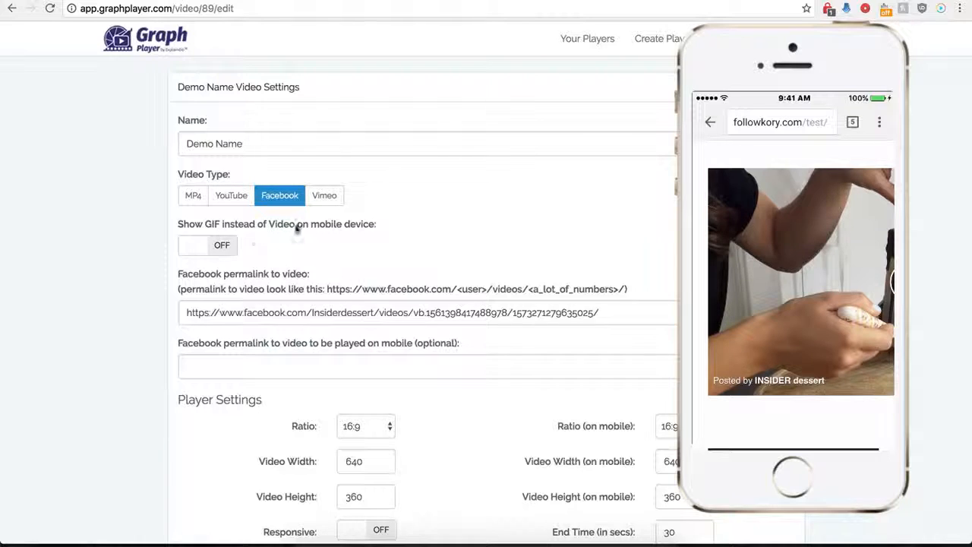
left_click(222, 247)
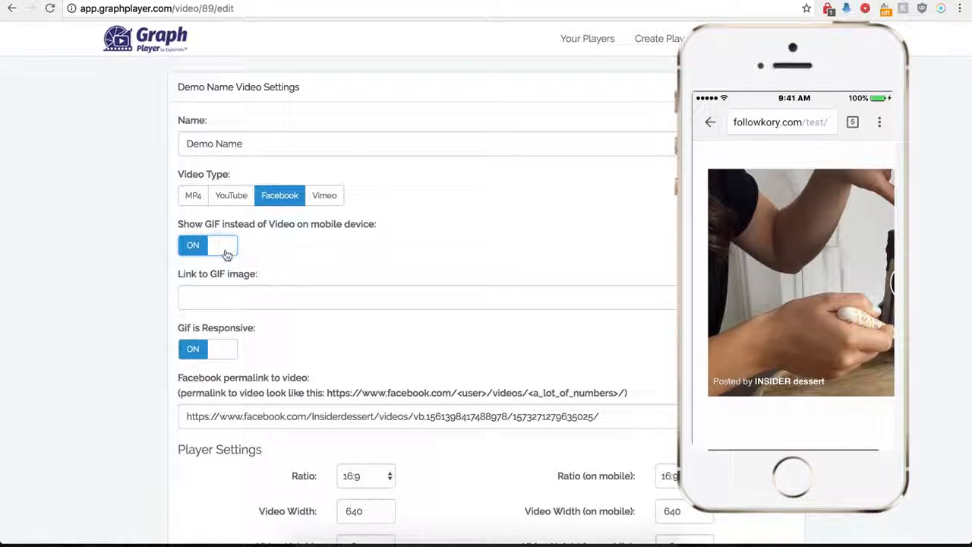
left_click(227, 296)
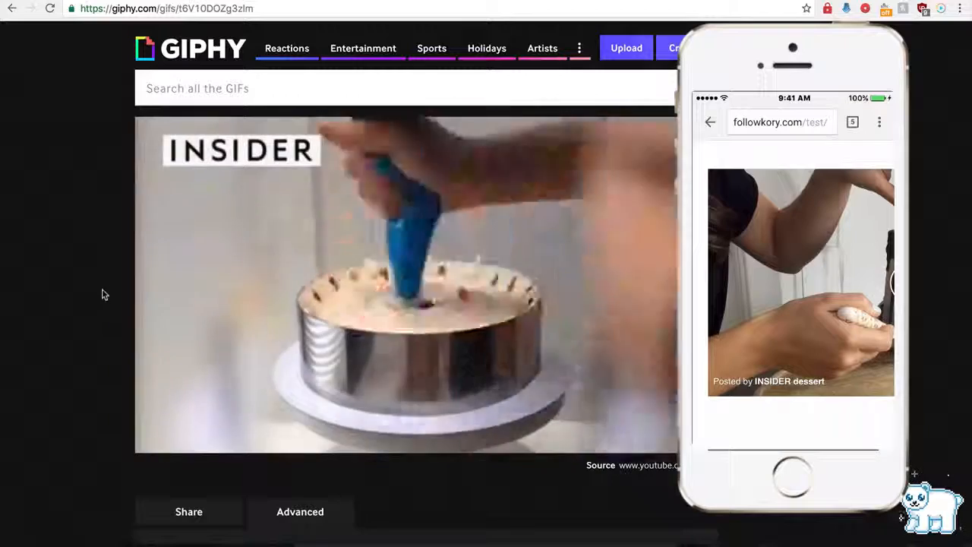
scroll(101, 308, "down", 2)
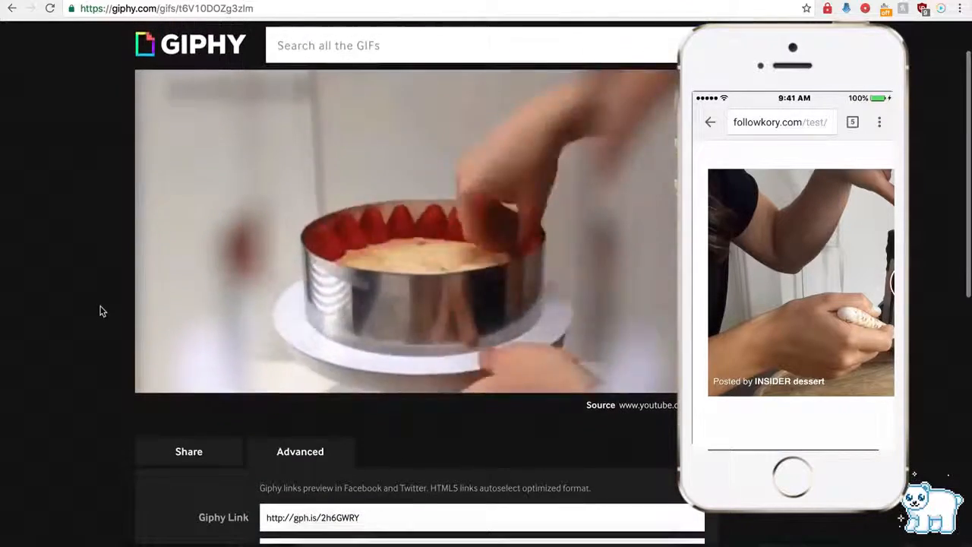
scroll(228, 319, "down", 3)
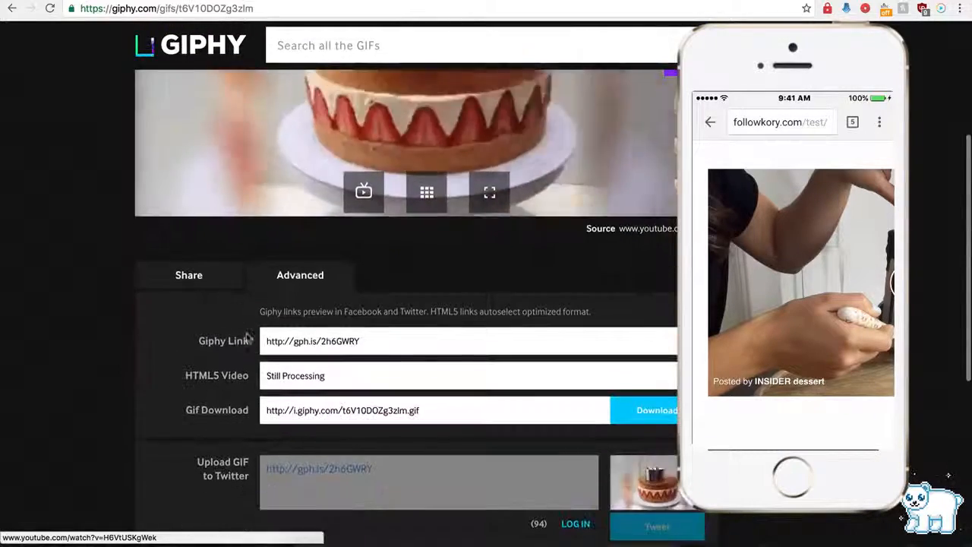
left_click(300, 342)
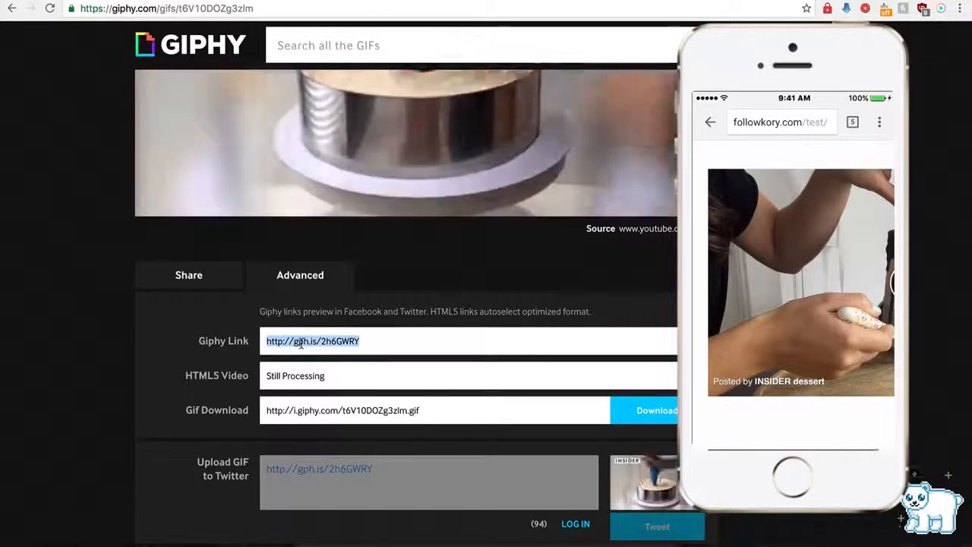
left_click(334, 0)
left_click(252, 297)
type("http://gph.is/1N6OWY")
scroll(145, 372, "down", 5)
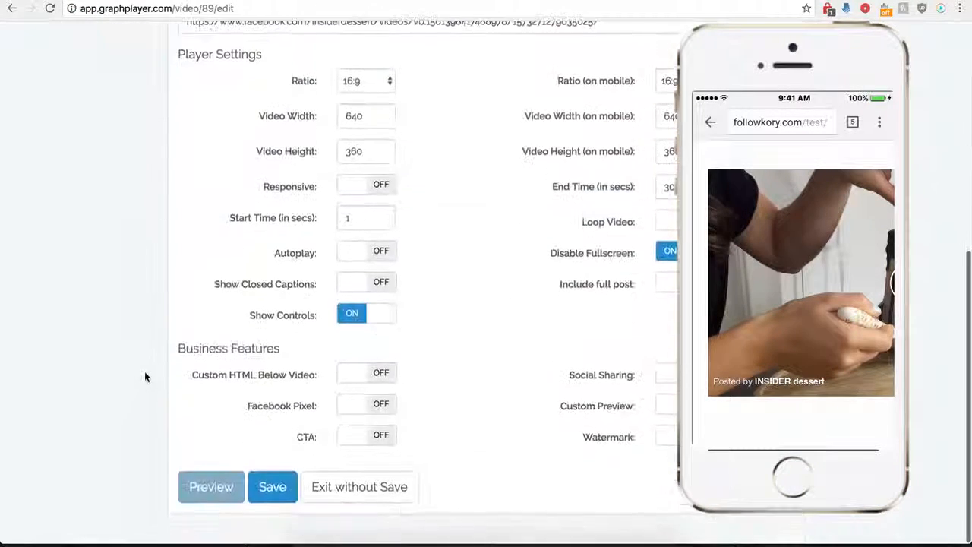
left_click(272, 502)
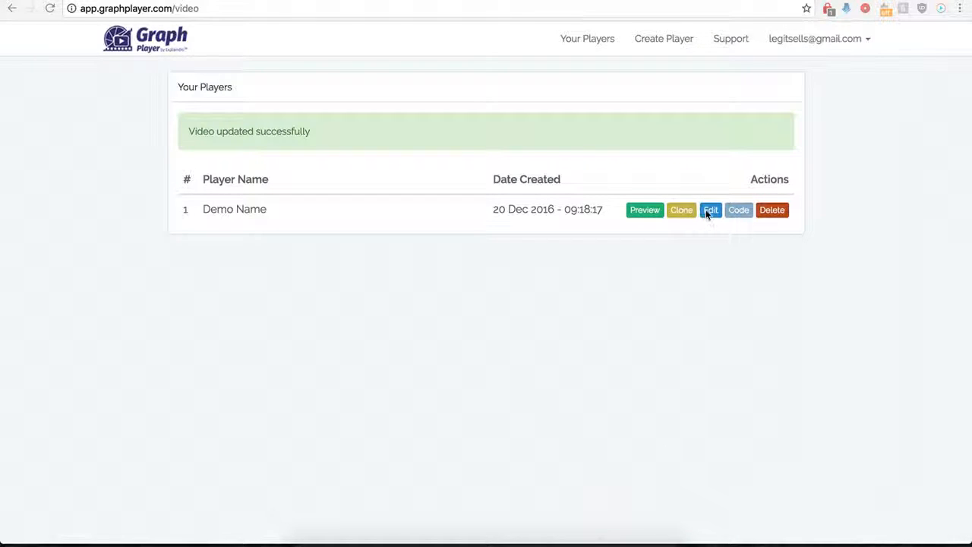
Edit the Demo Name player to include the full Facebook post, and save the change.
left_click(707, 212)
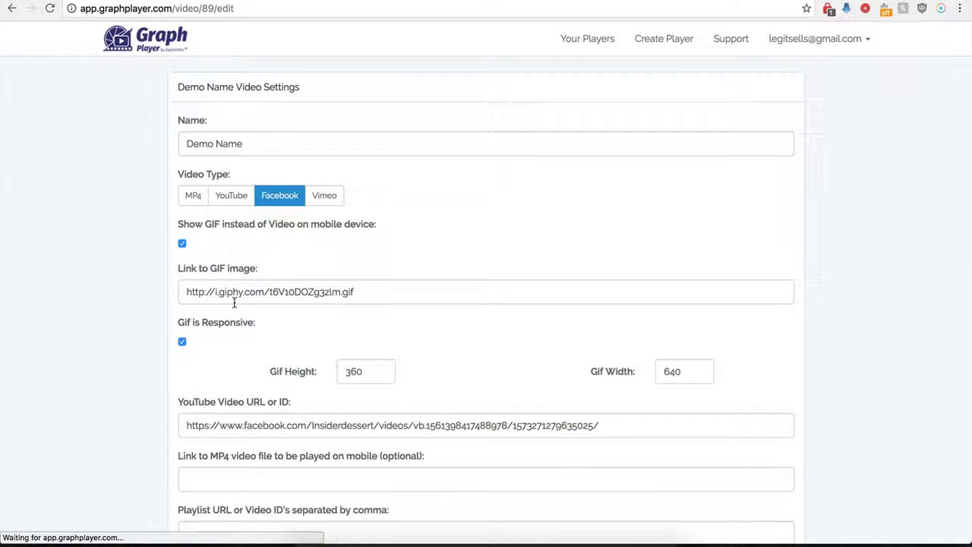
scroll(162, 369, "down", 3)
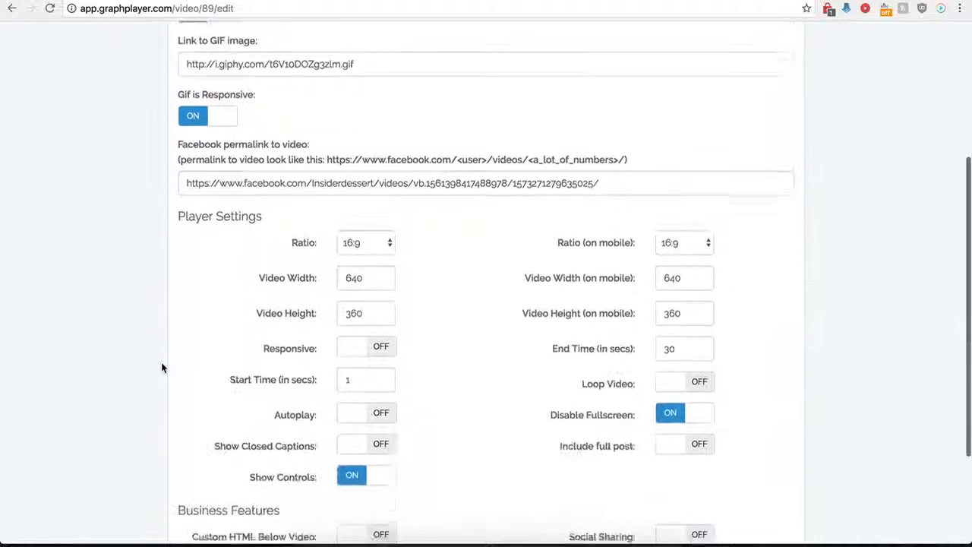
scroll(162, 368, "down", 2)
scroll(162, 369, "down", 1)
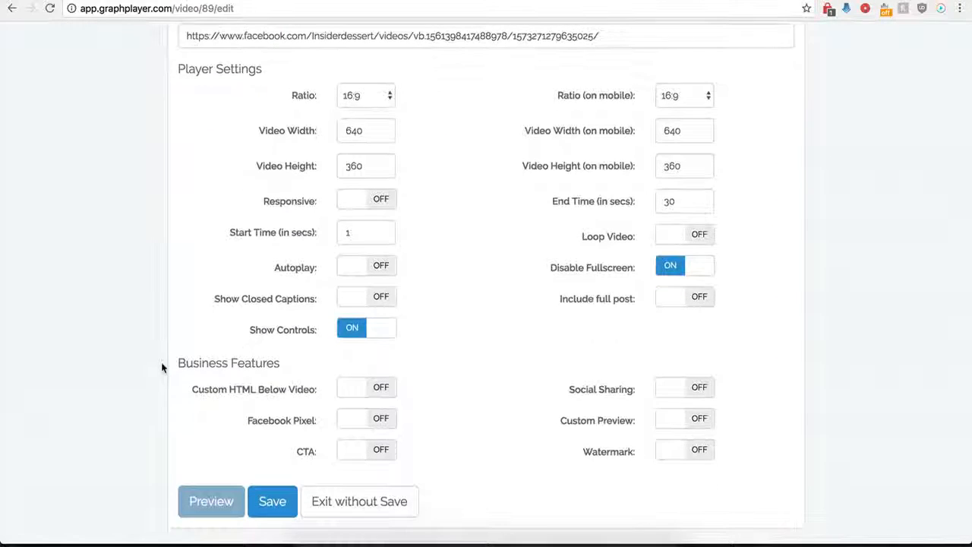
left_click(698, 299)
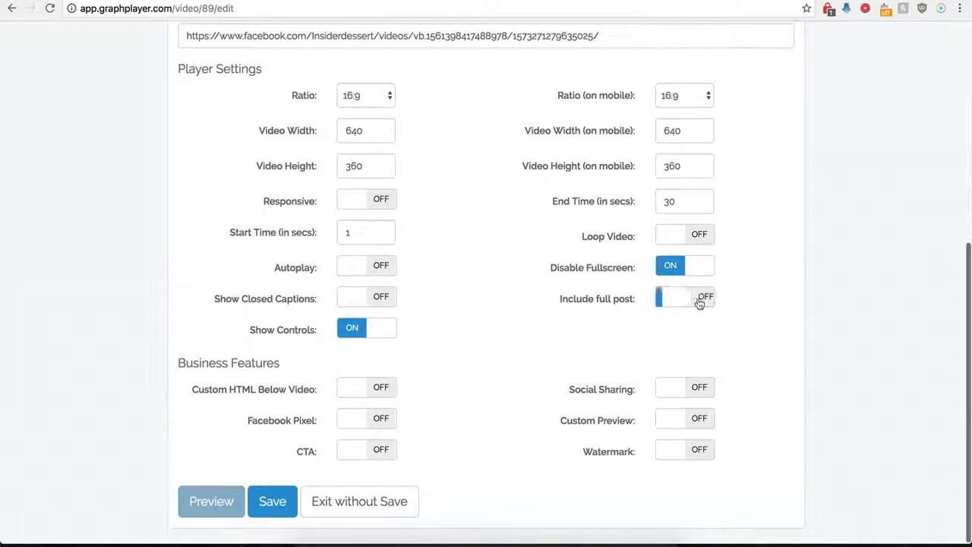
left_click(262, 500)
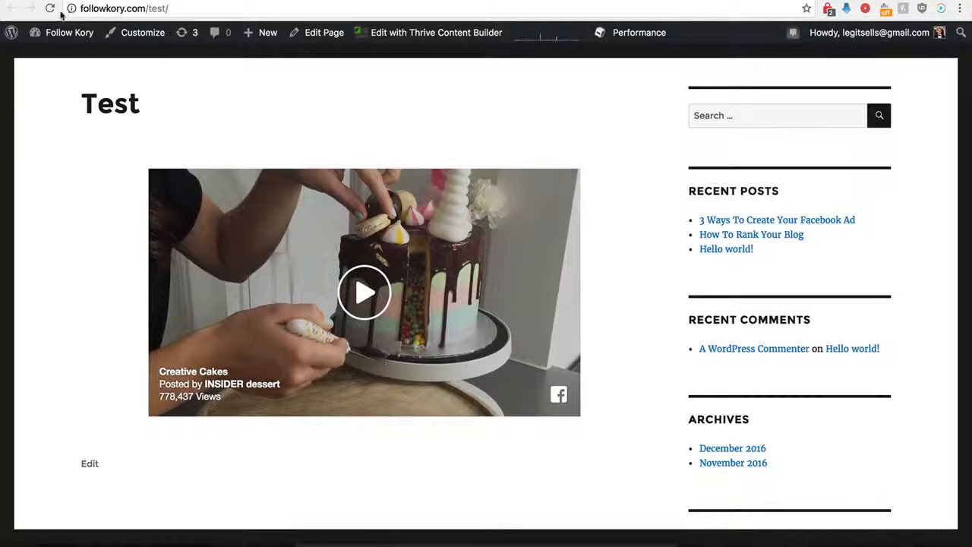
Switch to the Test page, reload it to check the post below the video, and view the post's comments on Facebook before closing it.
left_click(50, 8)
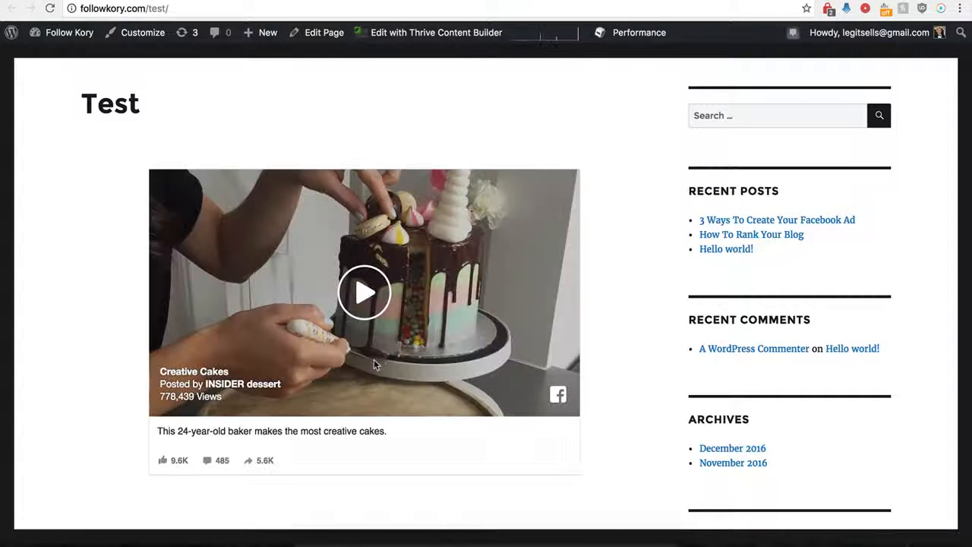
scroll(131, 449, "down", 1)
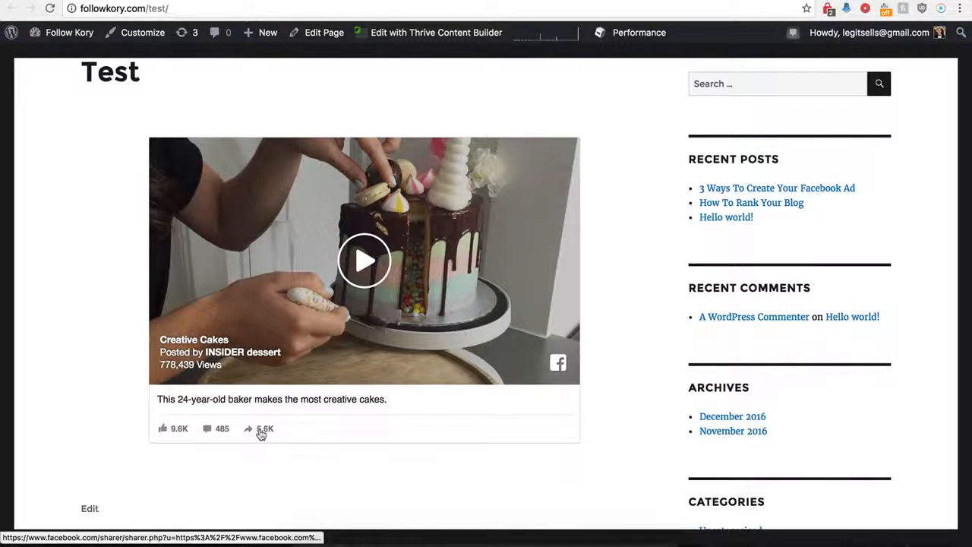
left_click(210, 429)
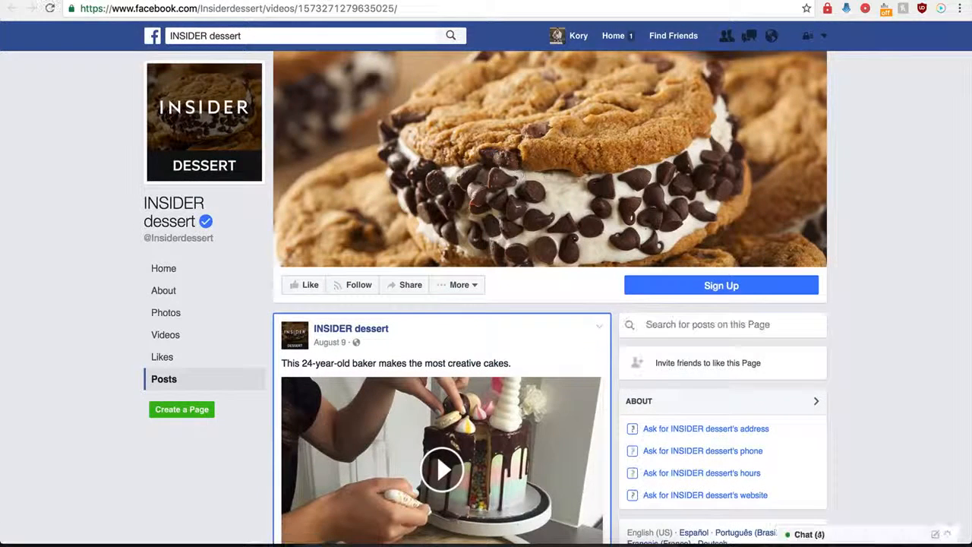
key("super+w")
key("super+w")
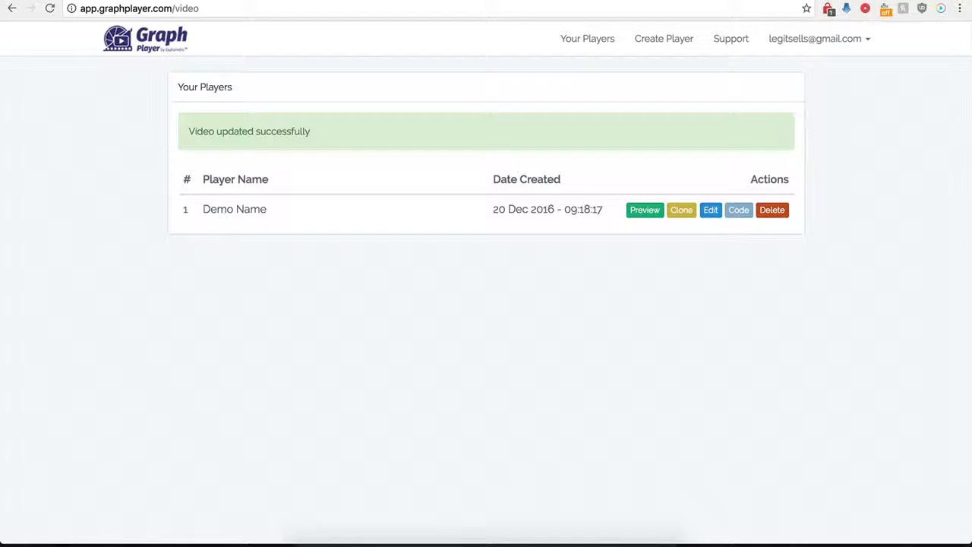
Reopen the Demo Name player's settings and enable Custom HTML Below Video.
left_click(712, 213)
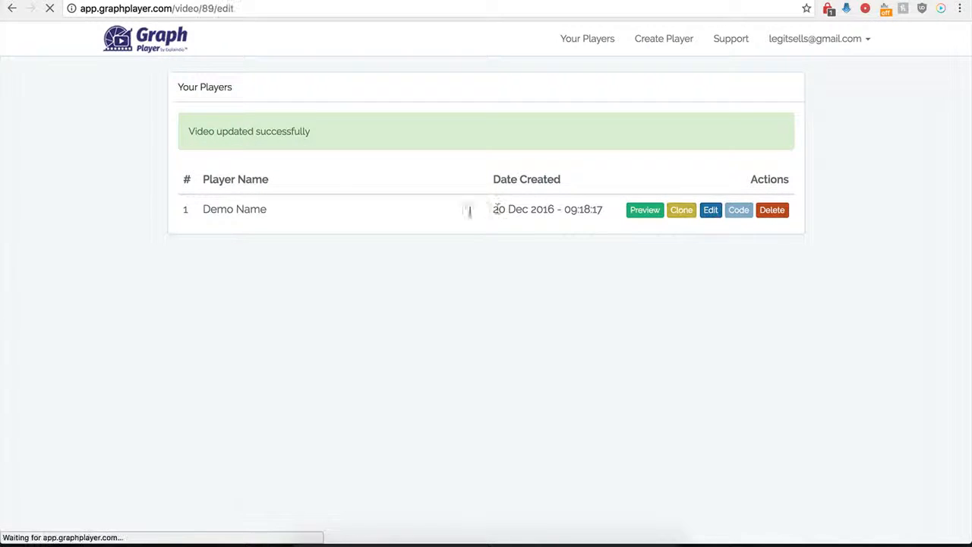
scroll(211, 374, "down", 5)
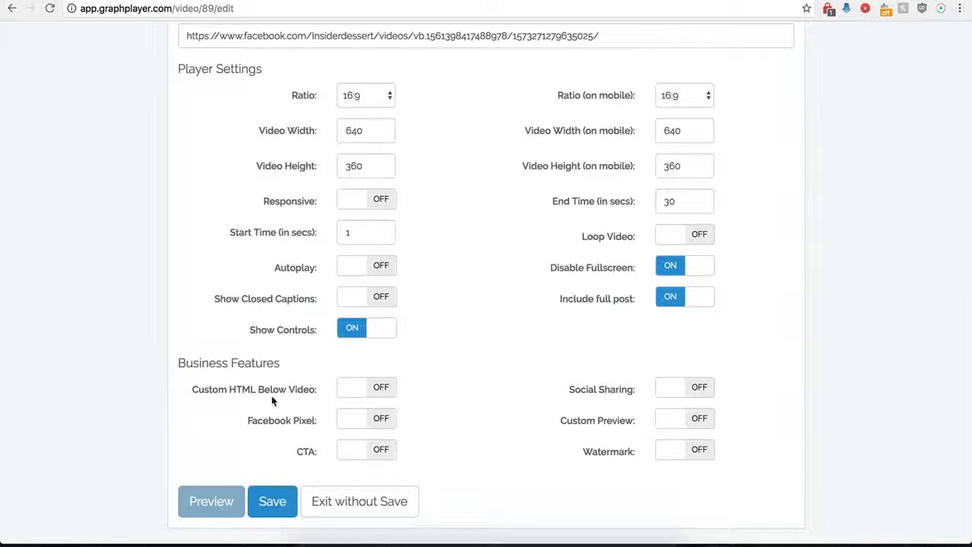
left_click(380, 388)
scroll(410, 418, "down", 4)
left_click(358, 298)
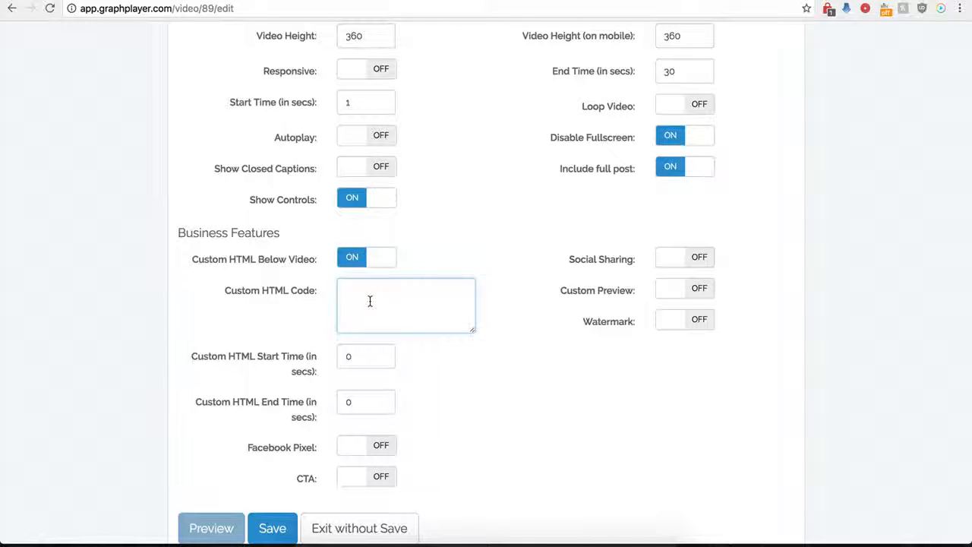
Set the Custom HTML Start Time to 120 seconds.
left_click_drag(360, 360, 340, 356)
left_click_drag(364, 401, 343, 401)
left_click(377, 302)
scroll(377, 302, "up", 4)
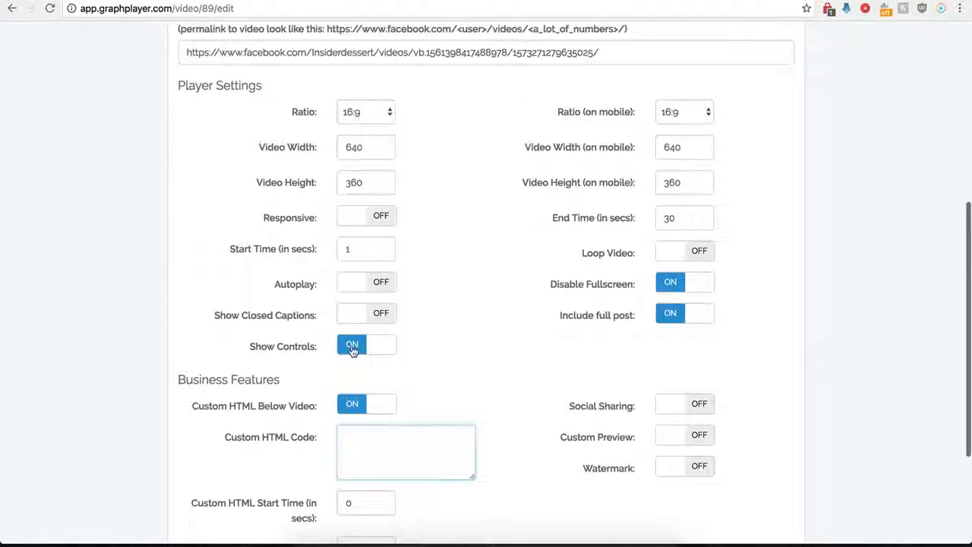
scroll(353, 346, "down", 2)
scroll(369, 356, "down", 2)
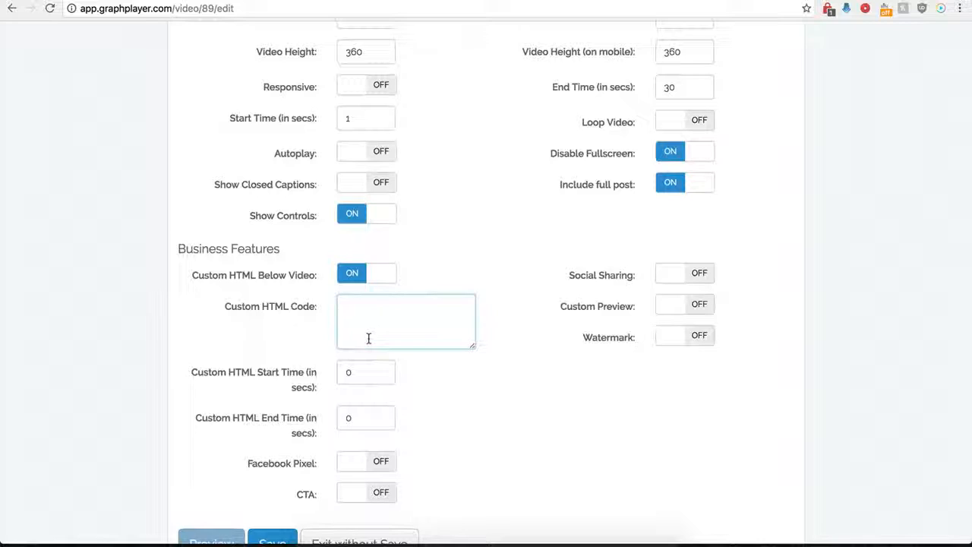
double_click(339, 373)
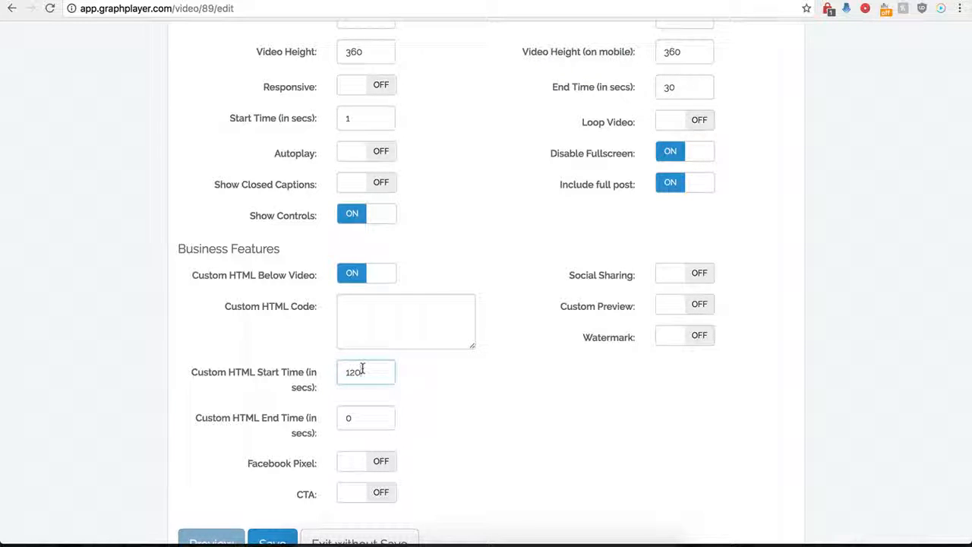
Paste the centered image code for buy-now-button-16.png as the Custom HTML Code and enlarge the code box to show it all.
left_click(361, 312)
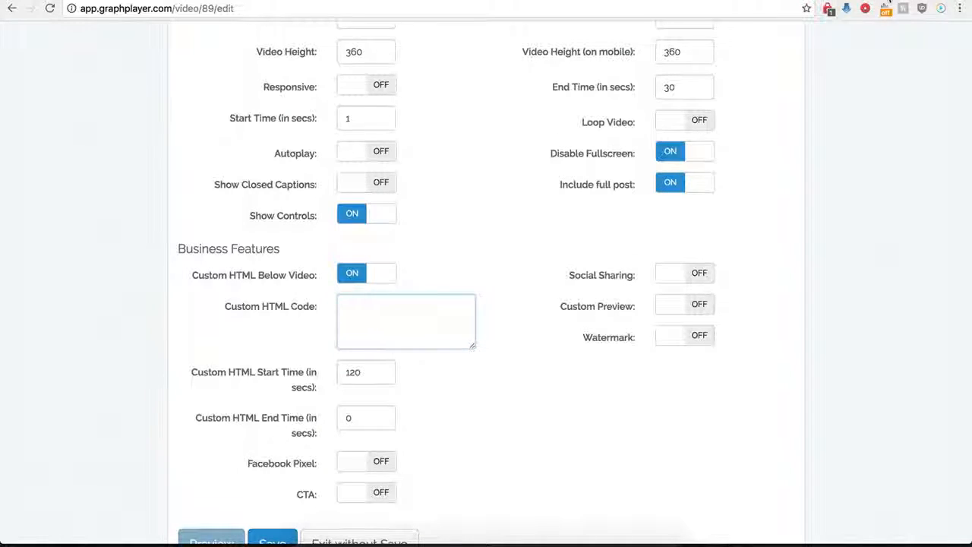
scroll(430, 315, "down", 1)
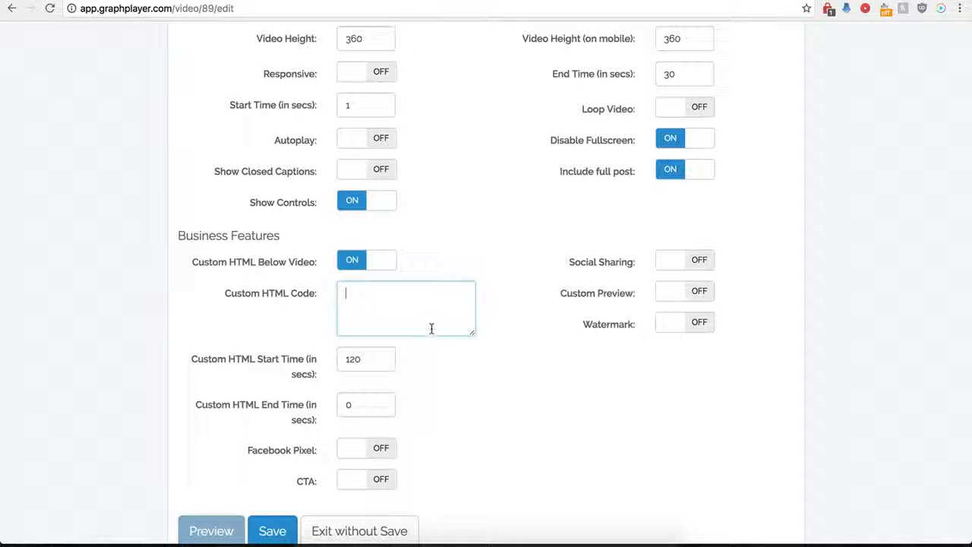
key("ctrl+v")
left_click_drag(471, 335, 505, 380)
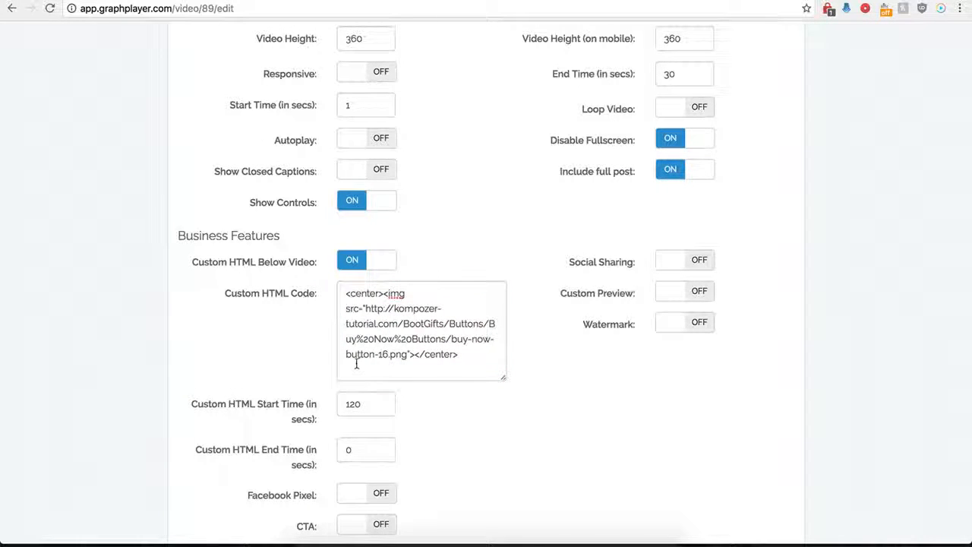
Set the Custom HTML Start Time to 0 seconds and save the player.
left_click(356, 404)
double_click(355, 404)
type("0")
left_click(454, 456)
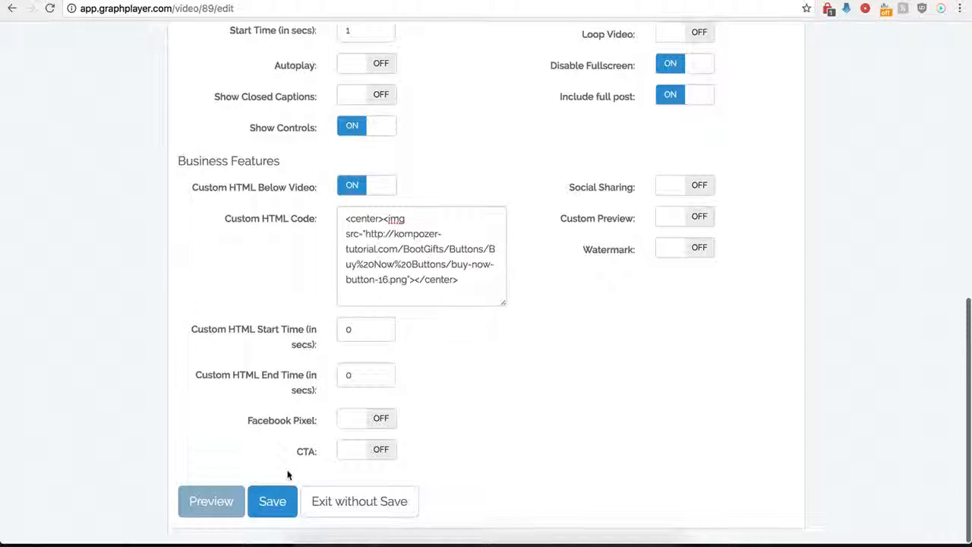
left_click(272, 502)
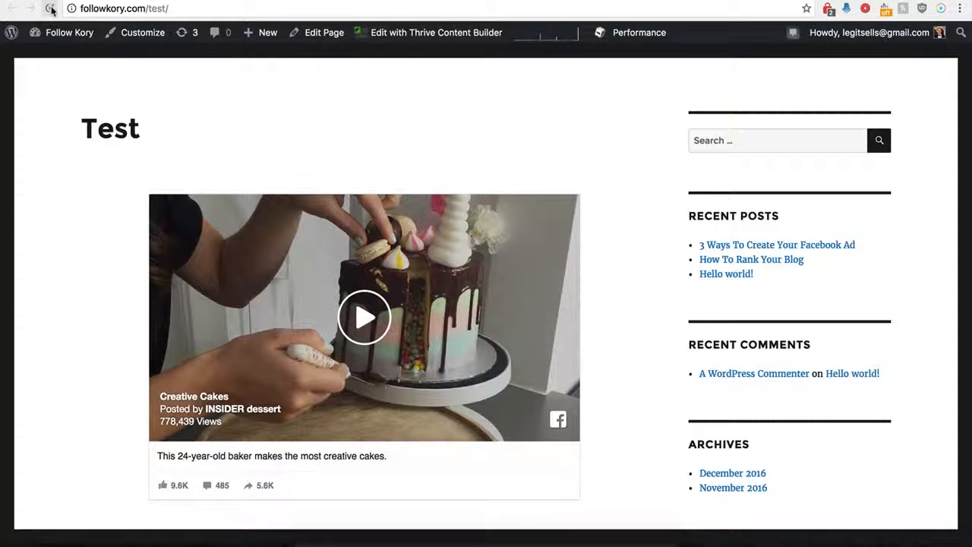
Reload the Test page and examine the custom HTML content below the Facebook video post.
left_click(51, 9)
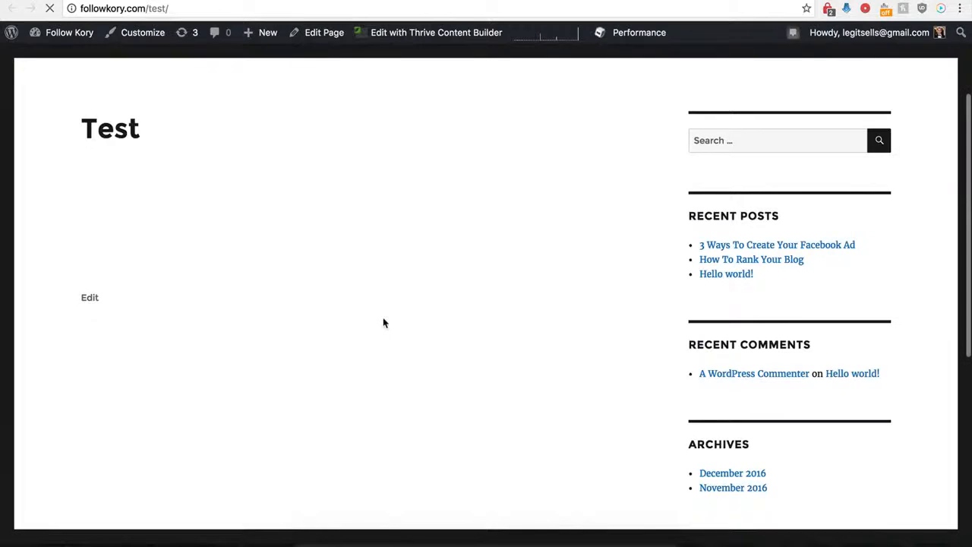
scroll(347, 342, "down", 1)
scroll(347, 341, "down", 5)
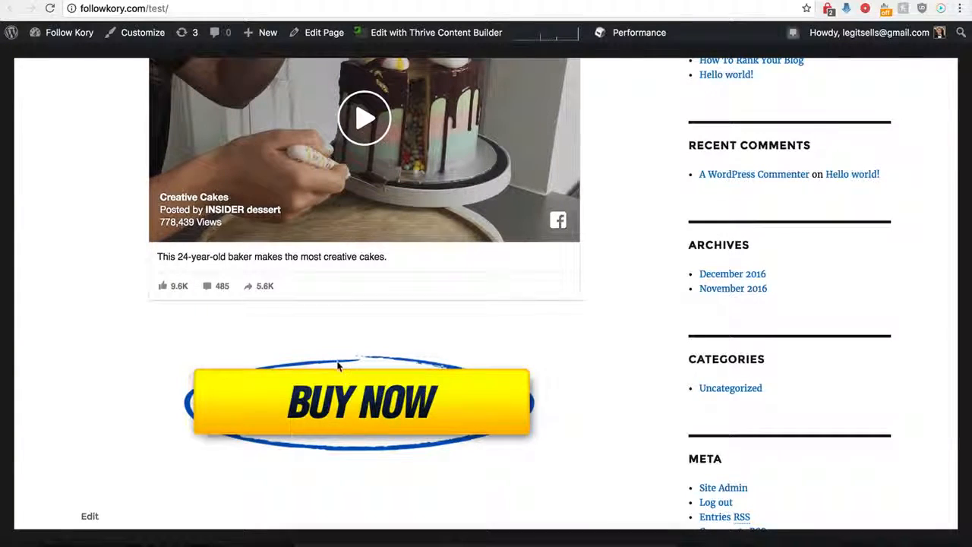
scroll(339, 367, "up", 2)
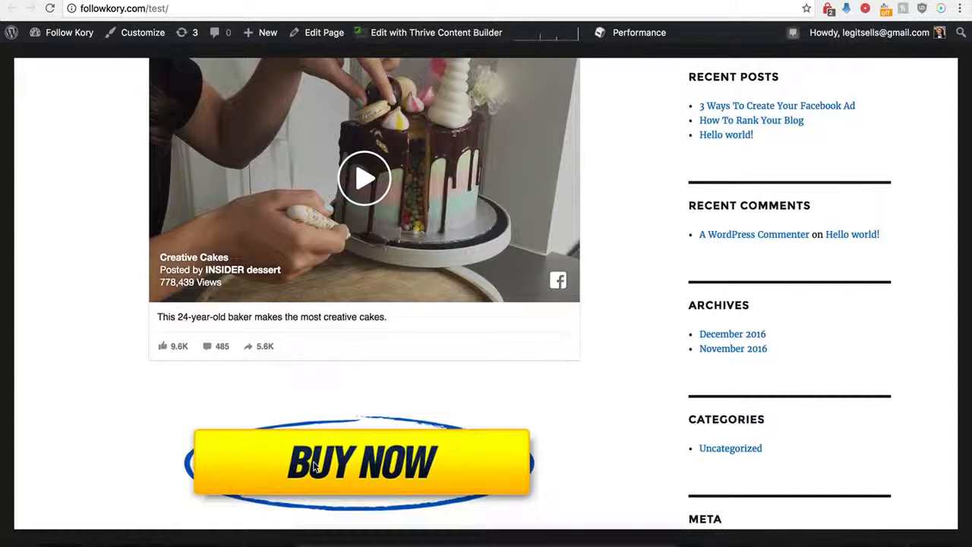
scroll(330, 429, "up", 2)
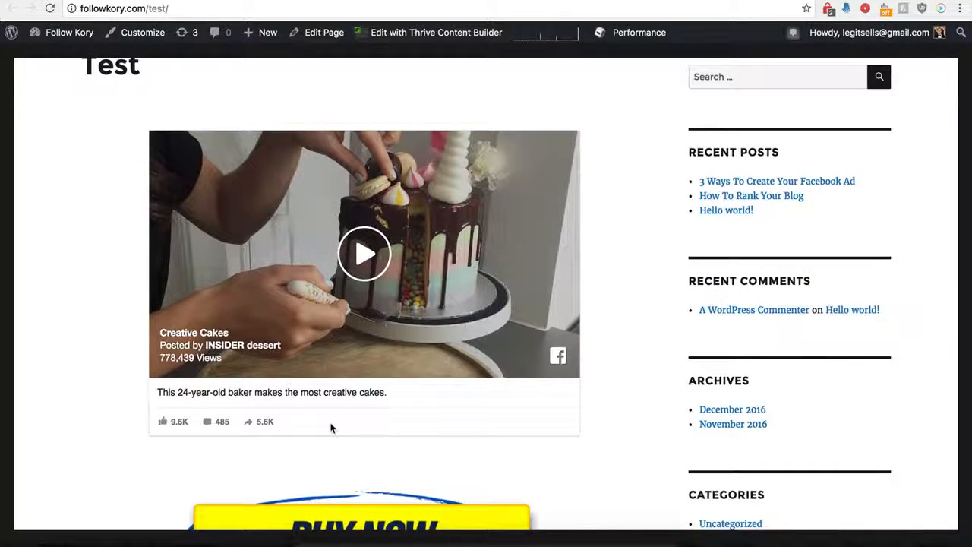
scroll(330, 427, "down", 1)
scroll(385, 164, "up", 3)
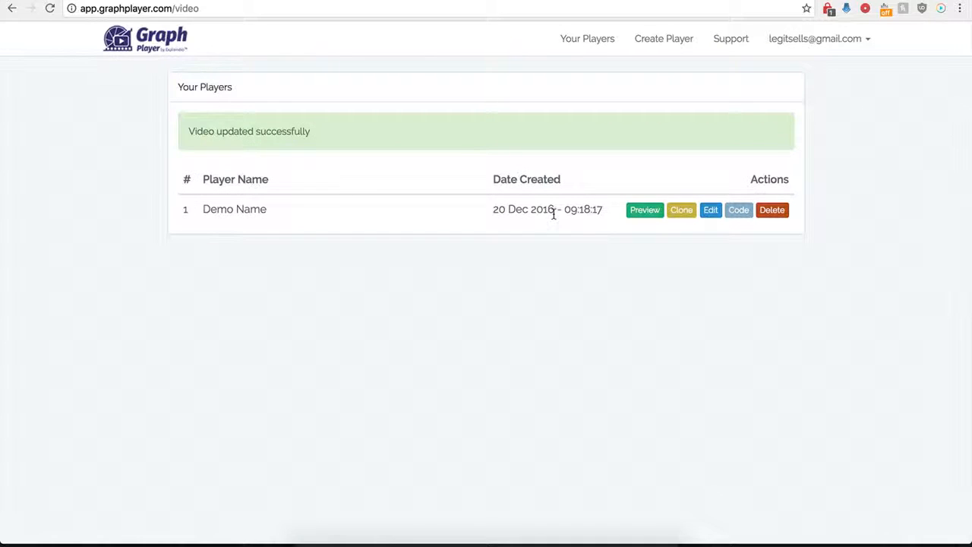
Open the Demo Name player's settings and turn off Custom HTML Below Video.
left_click(708, 210)
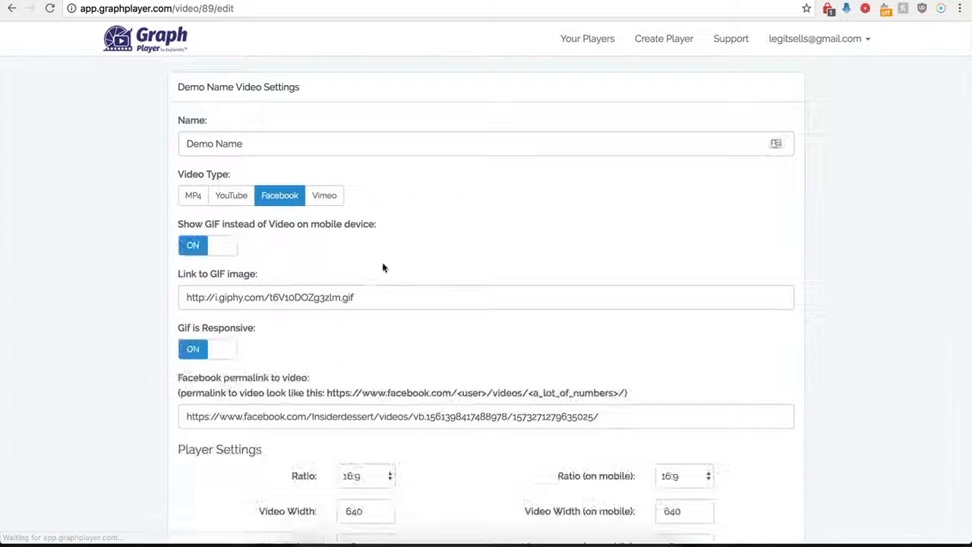
scroll(174, 412, "down", 5)
scroll(171, 413, "down", 2)
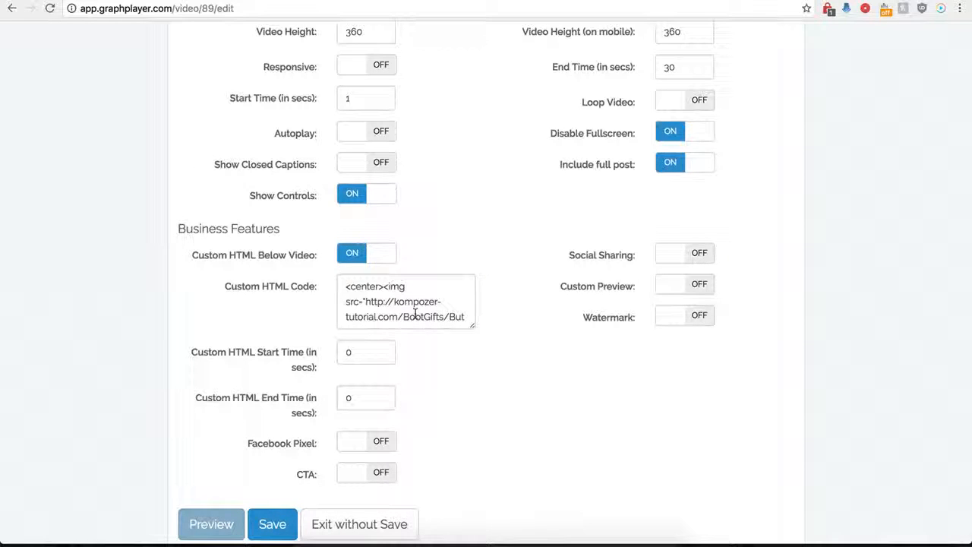
left_click(348, 254)
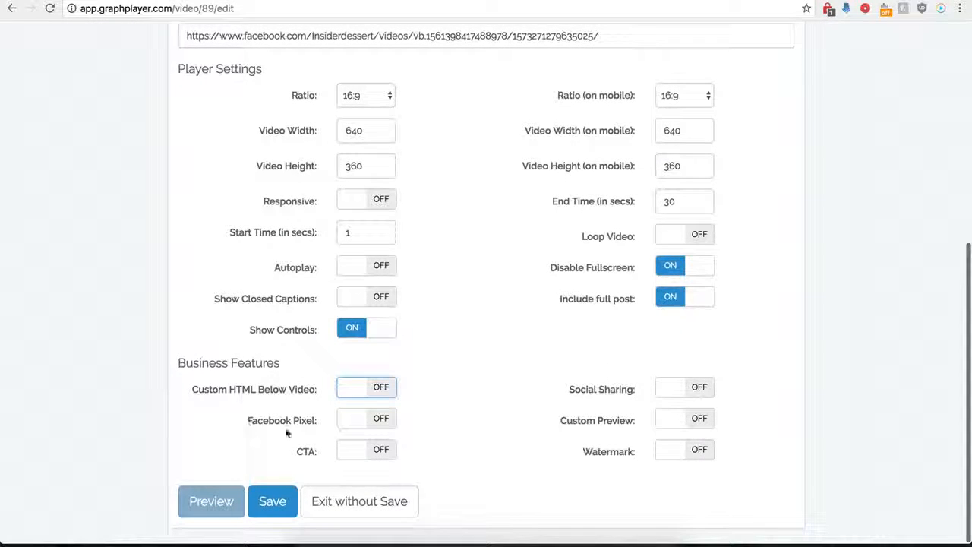
Enable Facebook Pixel to examine its code and timing fields, and disable it again.
left_click(383, 422)
scroll(319, 441, "down", 2)
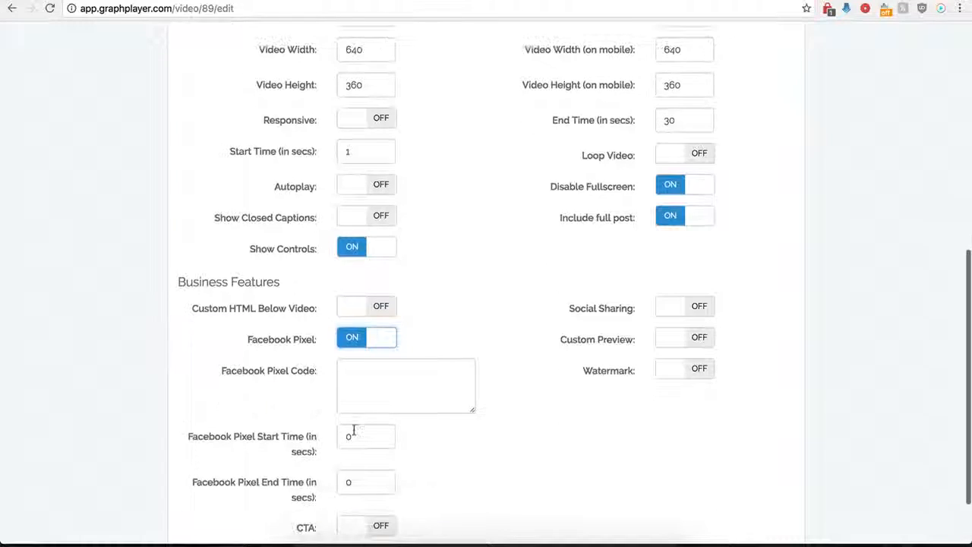
scroll(372, 389, "down", 1)
left_click(380, 351)
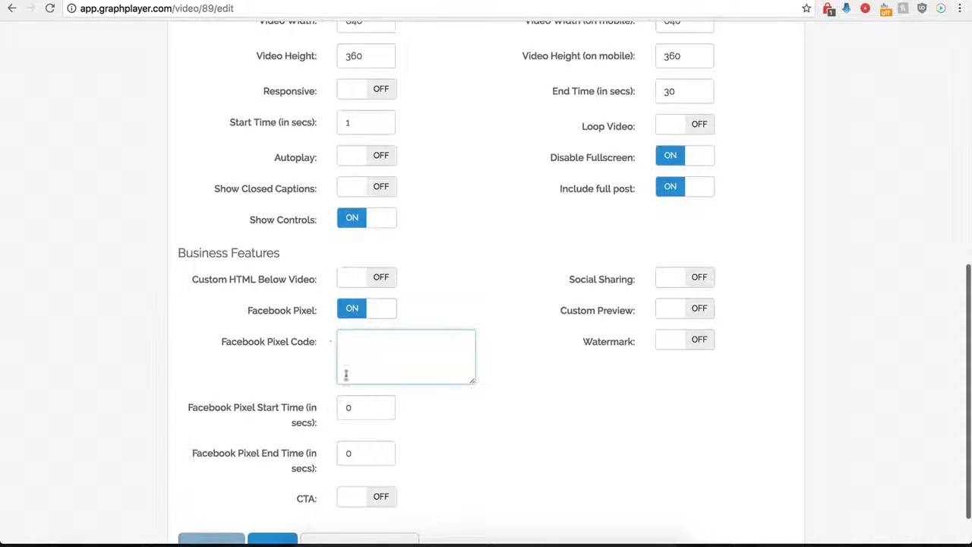
left_click(350, 311)
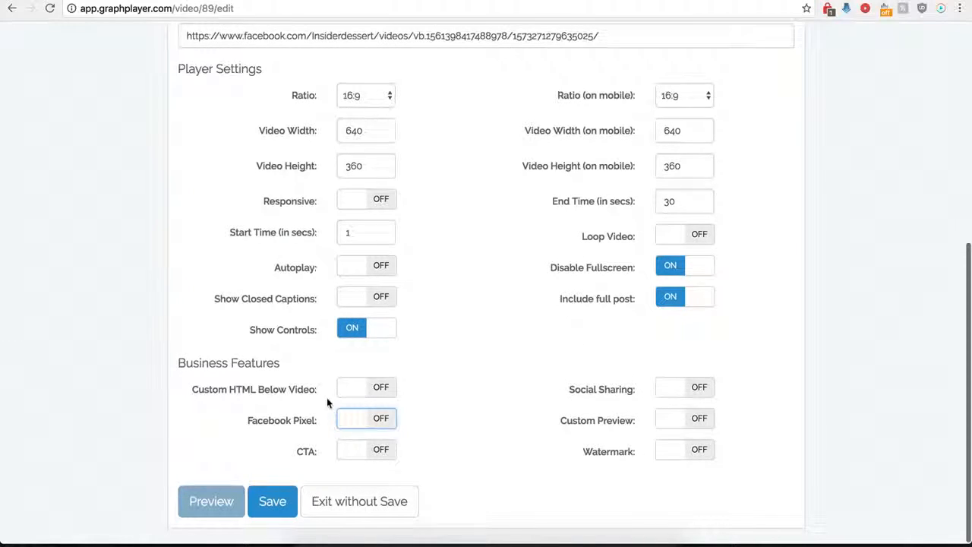
left_click(382, 450)
scroll(436, 479, "down", 5)
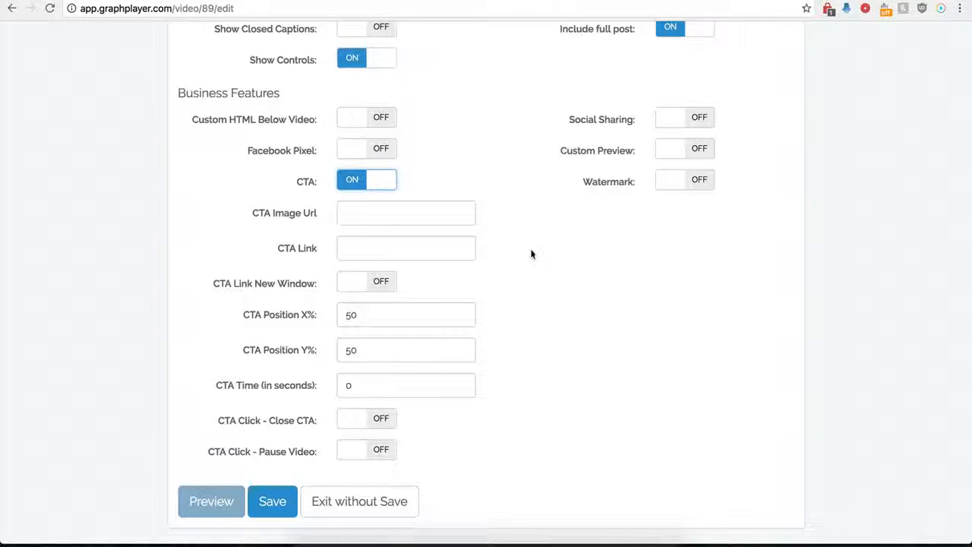
left_click(411, 212)
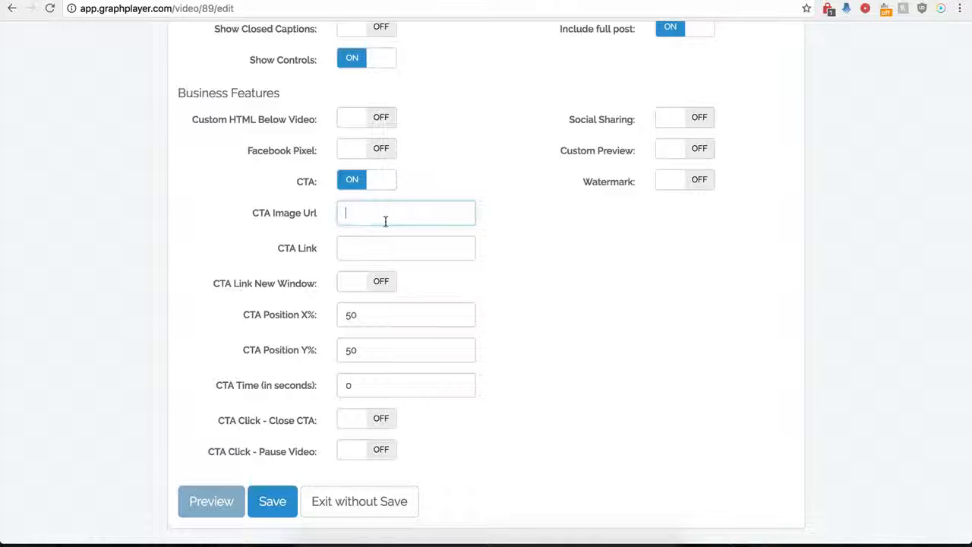
key("ctrl+v")
left_click(415, 249)
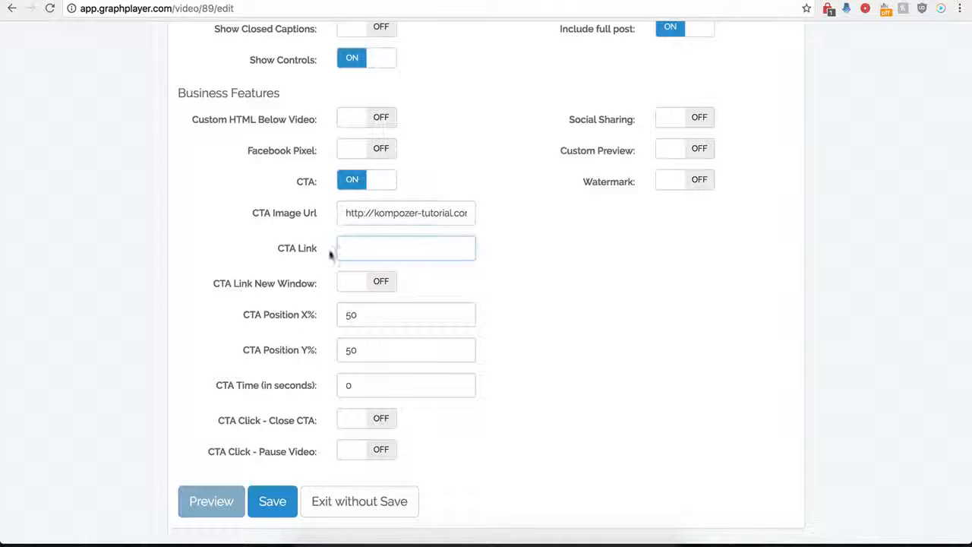
left_click(361, 250)
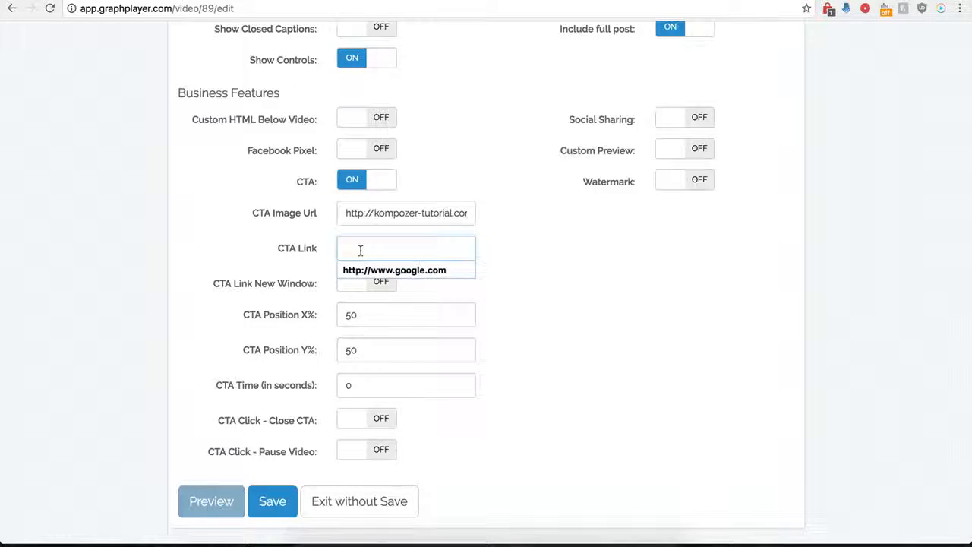
left_click(372, 270)
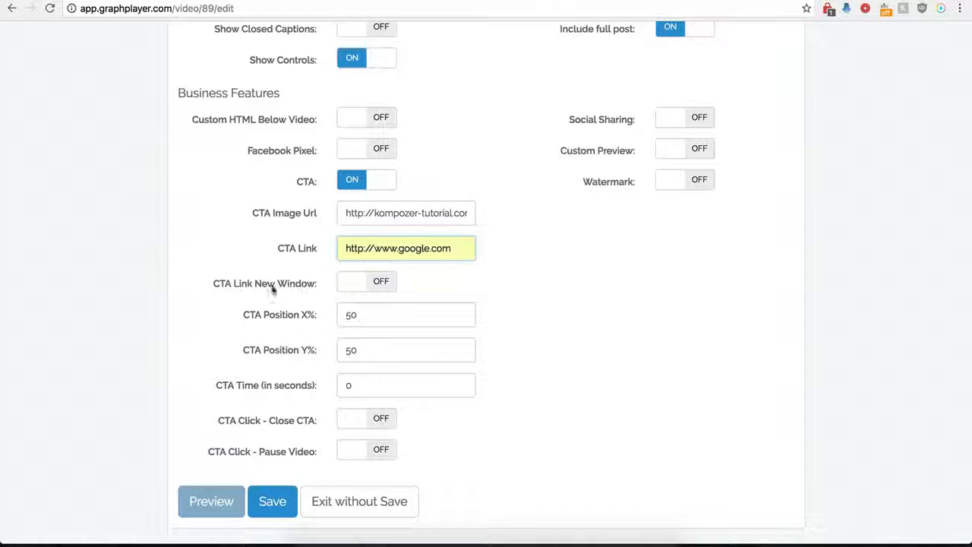
left_click(378, 282)
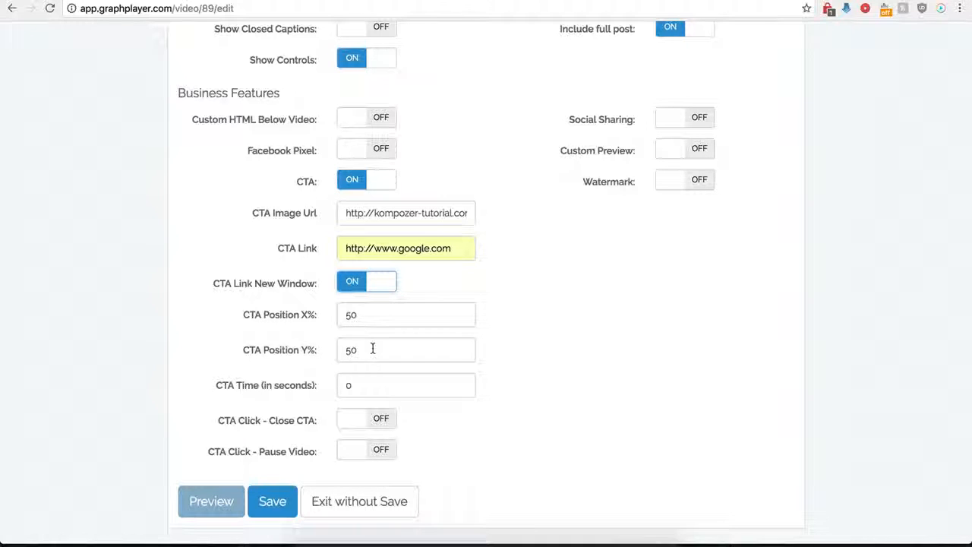
Try a CTA Time of 120 seconds and set it back to 0.
left_click(361, 385)
left_click_drag(360, 385, 338, 388)
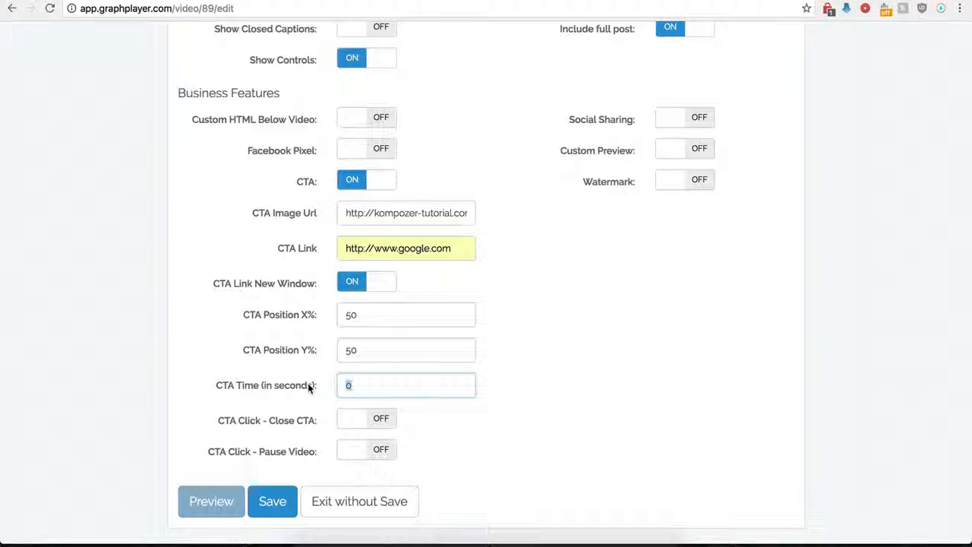
type("12")
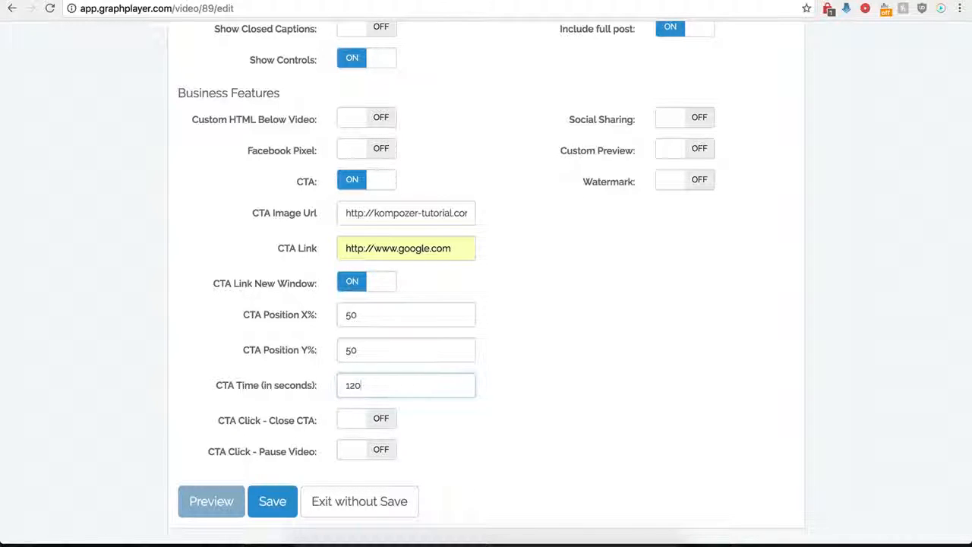
key("BackSpace")
key("BackSpace")
key("BackSpace")
type("0")
left_click(401, 453)
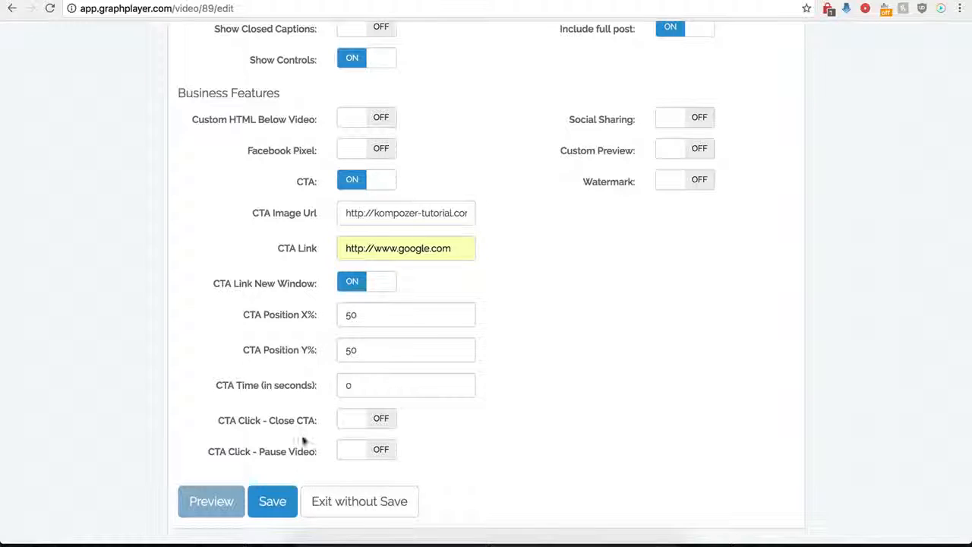
Make the CTA close on click, save the player and check it on the reloaded Test page.
left_click(381, 419)
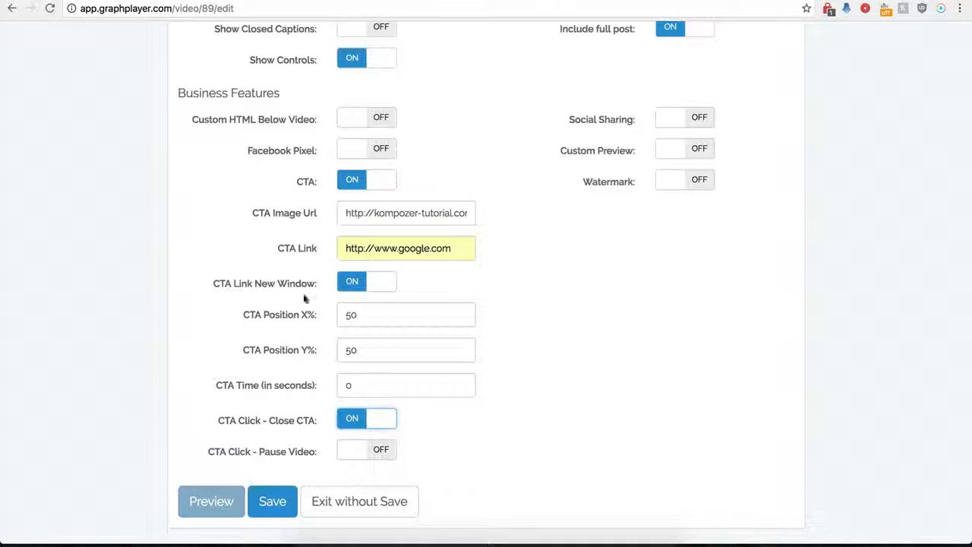
left_click(259, 516)
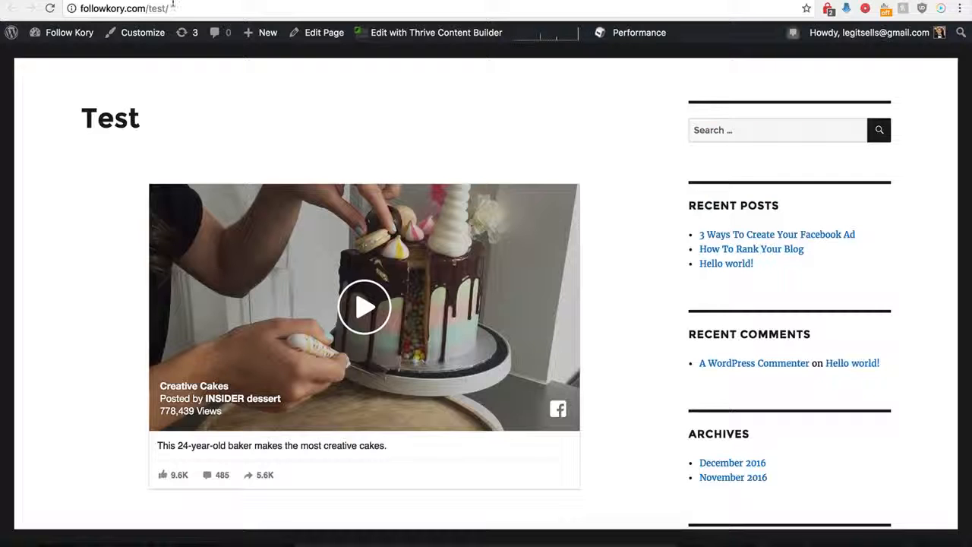
left_click(50, 8)
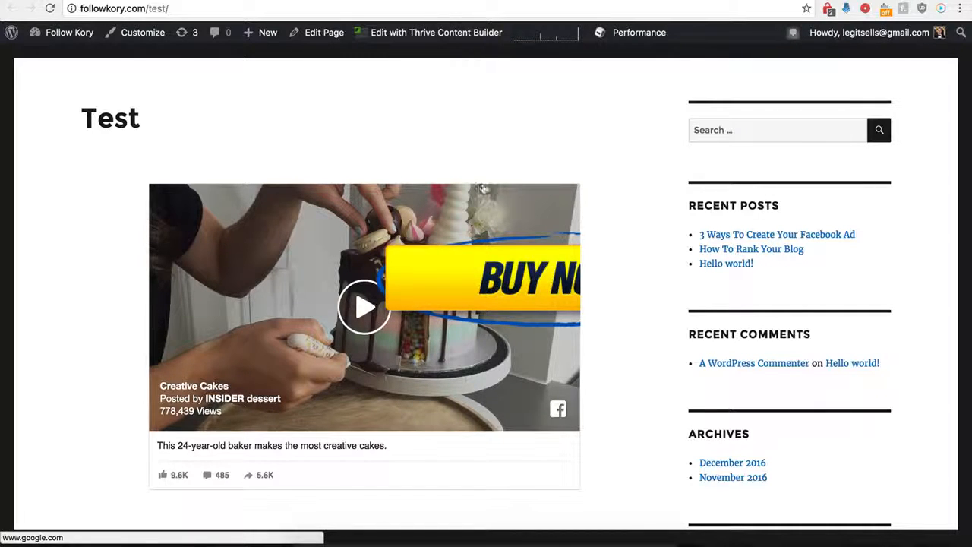
Return to GraphPlayer, set the Demo Name player's CTA Position X% to 0 and save the player.
left_click(263, 1)
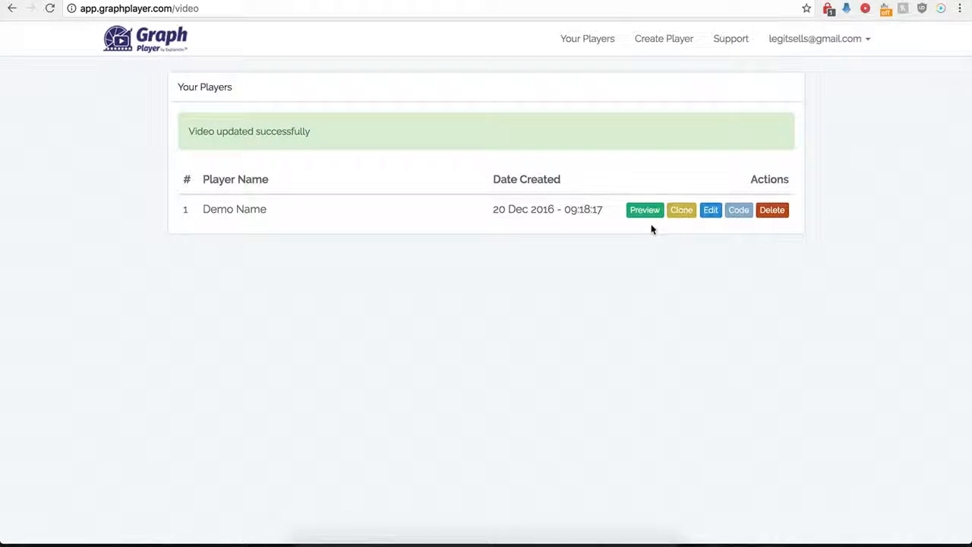
left_click(708, 210)
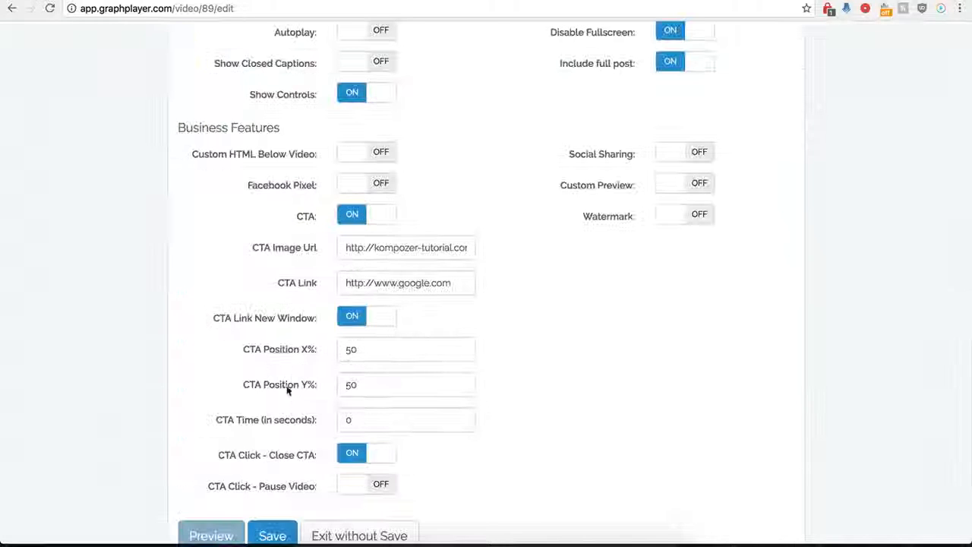
scroll(309, 388, "down", 1)
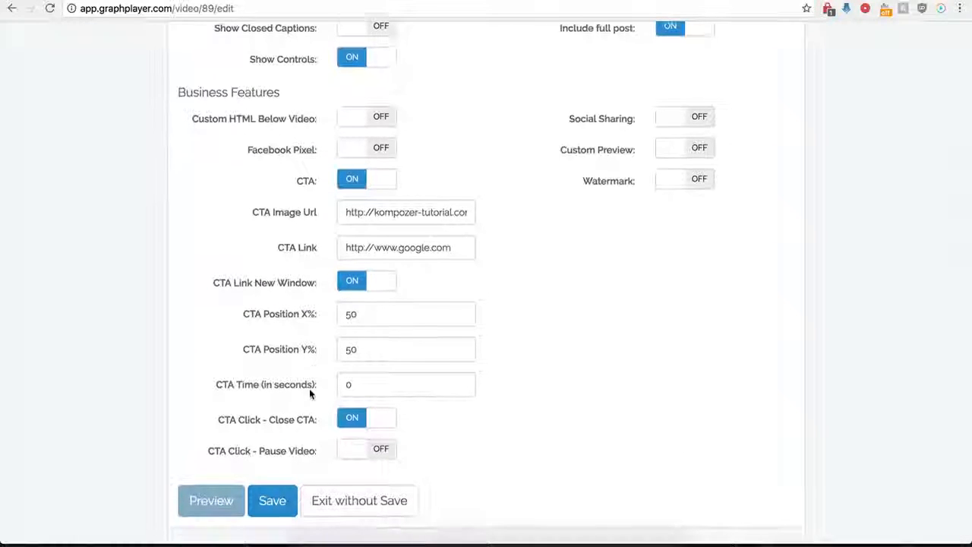
left_click(366, 320)
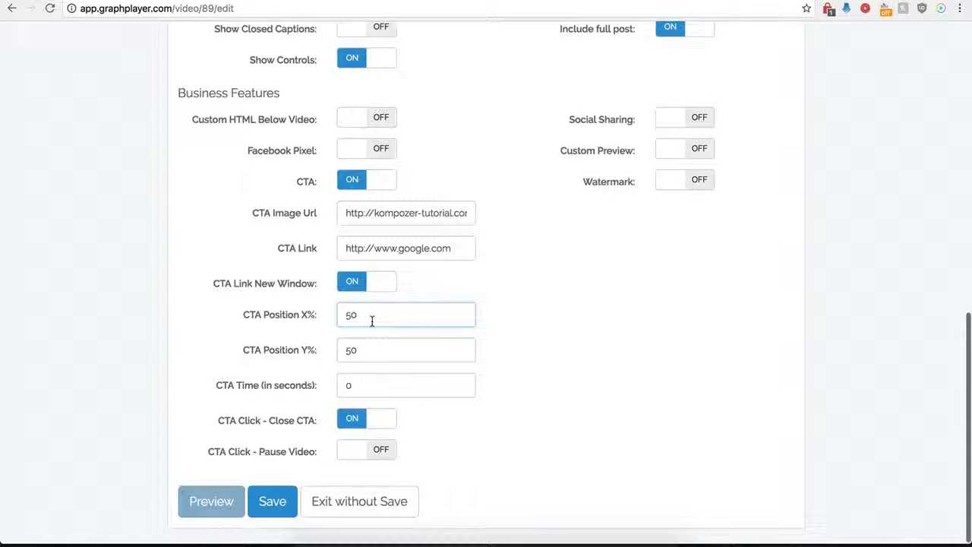
key("BackSpace")
key("BackSpace")
type("0")
left_click(271, 504)
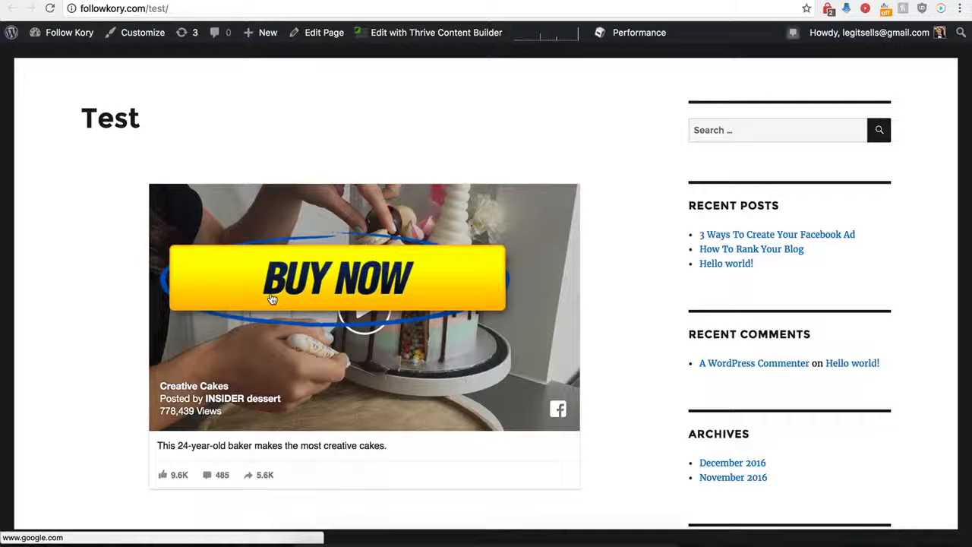
Test the Buy Now CTA's link on the Test page and close the Google page it opens.
left_click(344, 281)
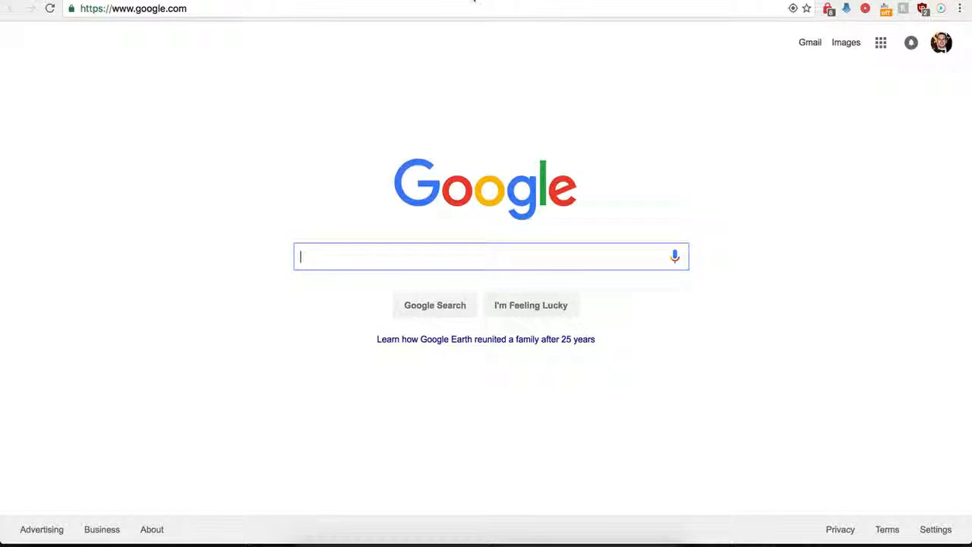
key("super+w")
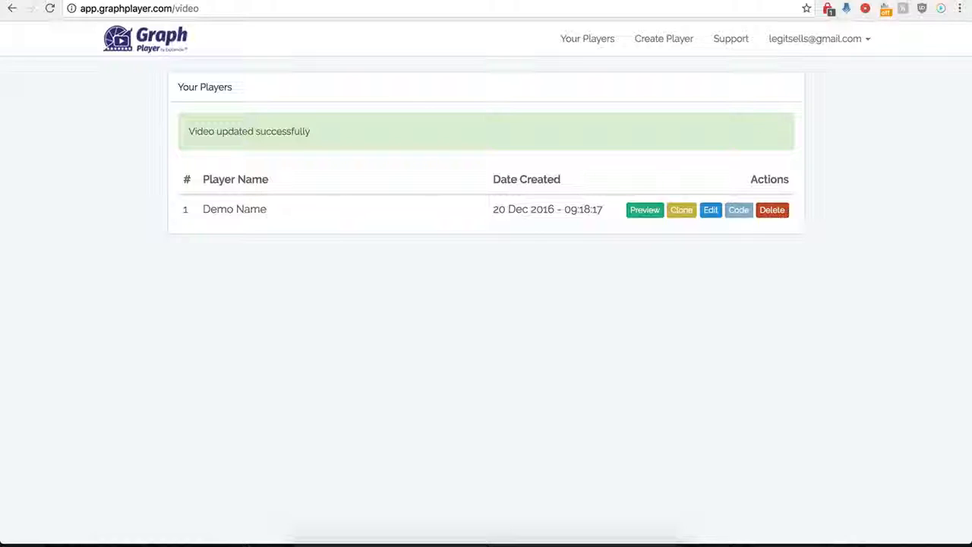
Reopen the Demo Name player's settings in GraphPlayer and turn off the CTA.
left_click(709, 210)
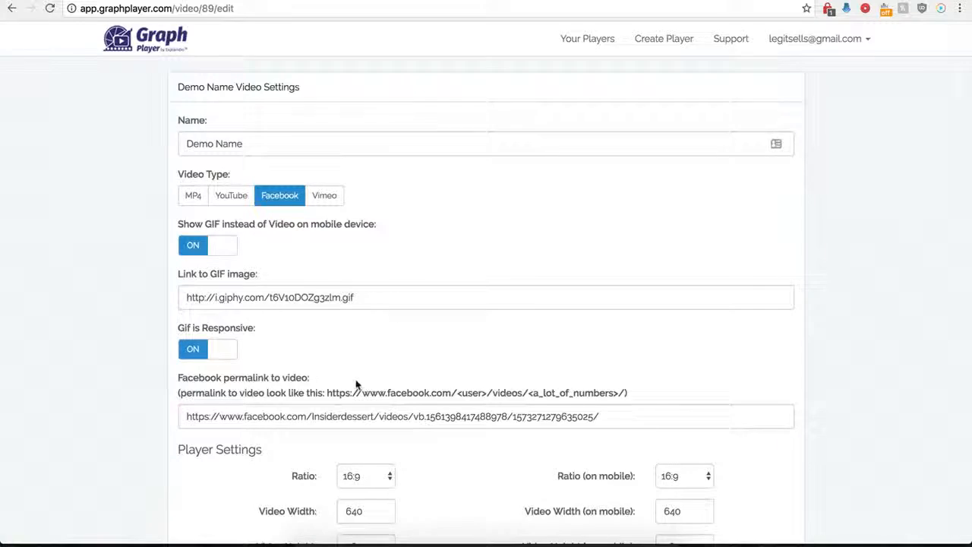
scroll(365, 357, "down", 9)
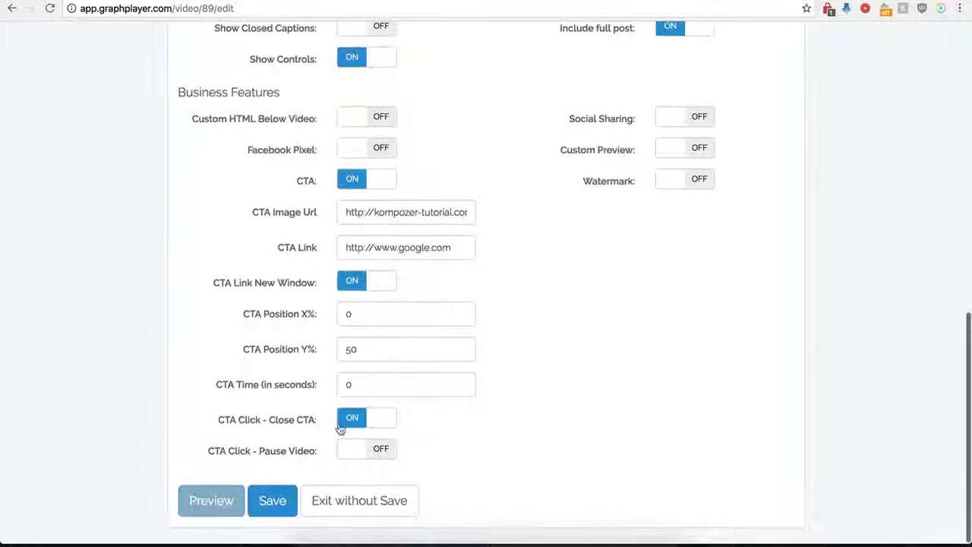
left_click(351, 179)
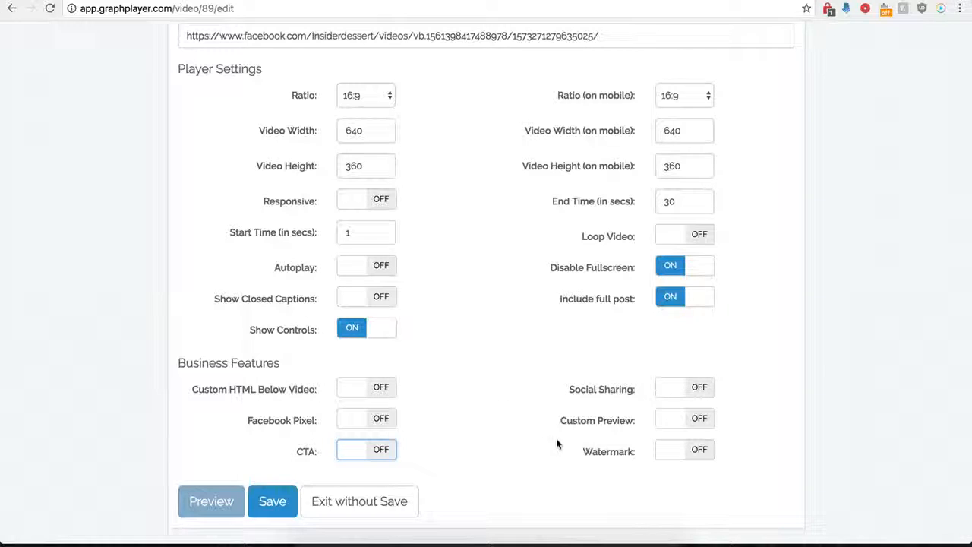
left_click(697, 387)
scroll(538, 418, "down", 3)
scroll(540, 422, "down", 2)
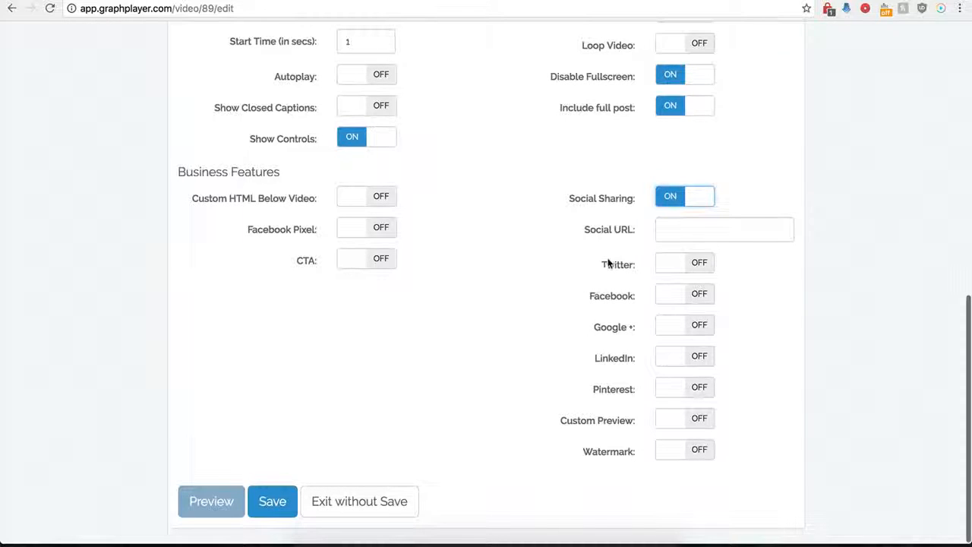
left_click(671, 229)
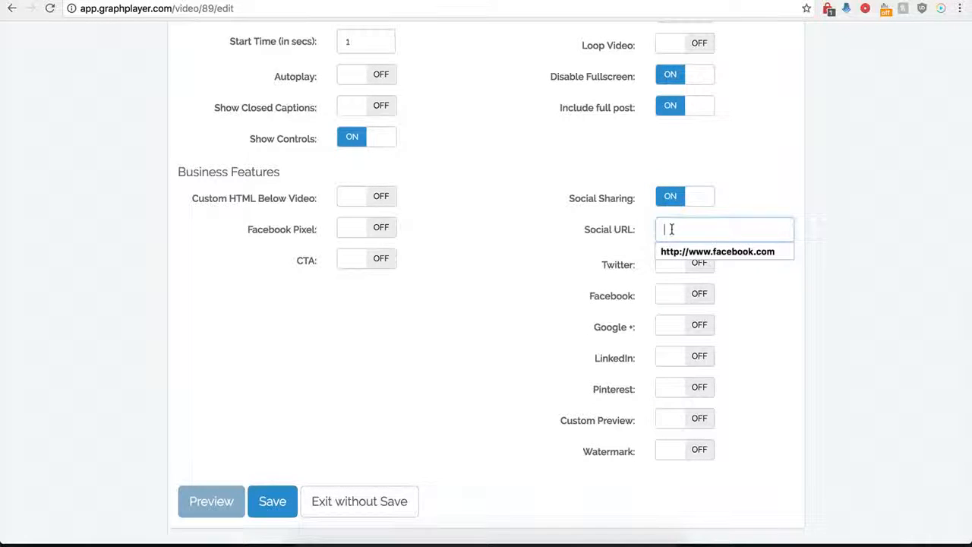
left_click(673, 250)
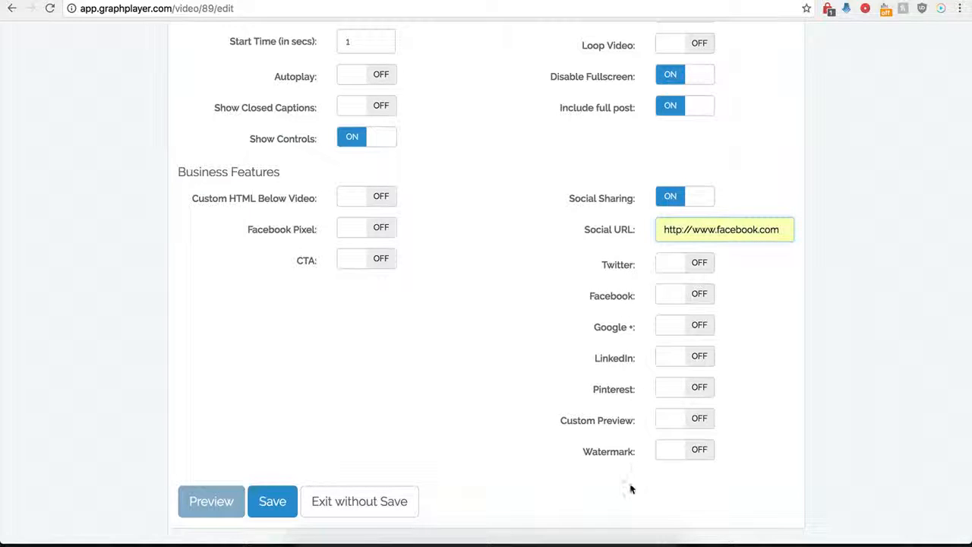
Enable Twitter sharing with the handle "testing" and the text "twitter".
left_click(696, 265)
left_click(677, 296)
left_click(682, 319)
double_click(679, 335)
left_click(682, 353)
scroll(606, 283, "down", 1)
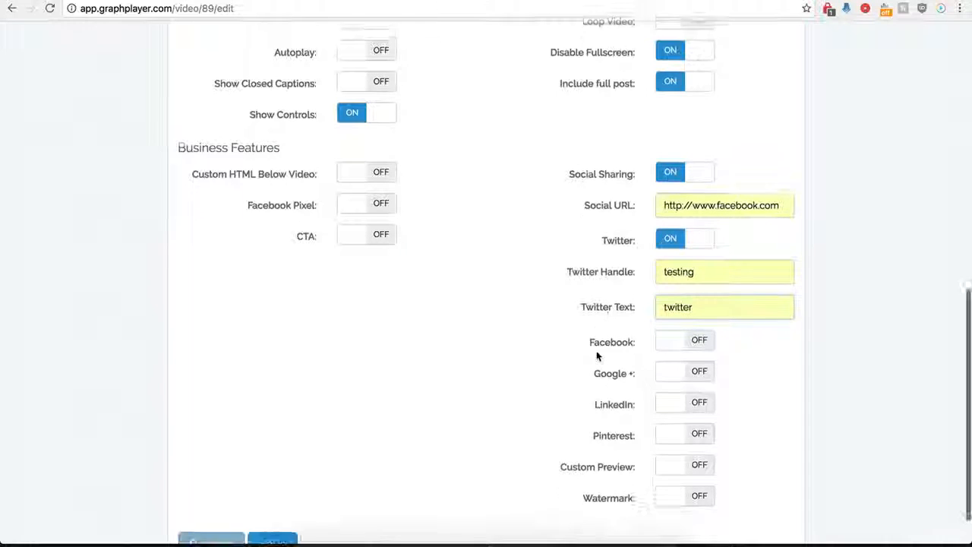
Enable the Facebook, Google + and LinkedIn sharing options.
left_click(698, 341)
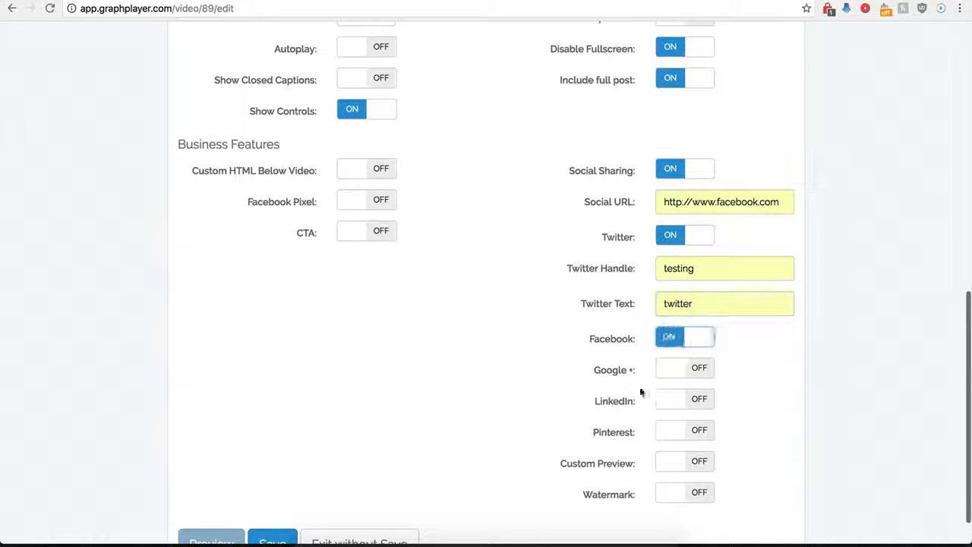
left_click(699, 369)
left_click(695, 401)
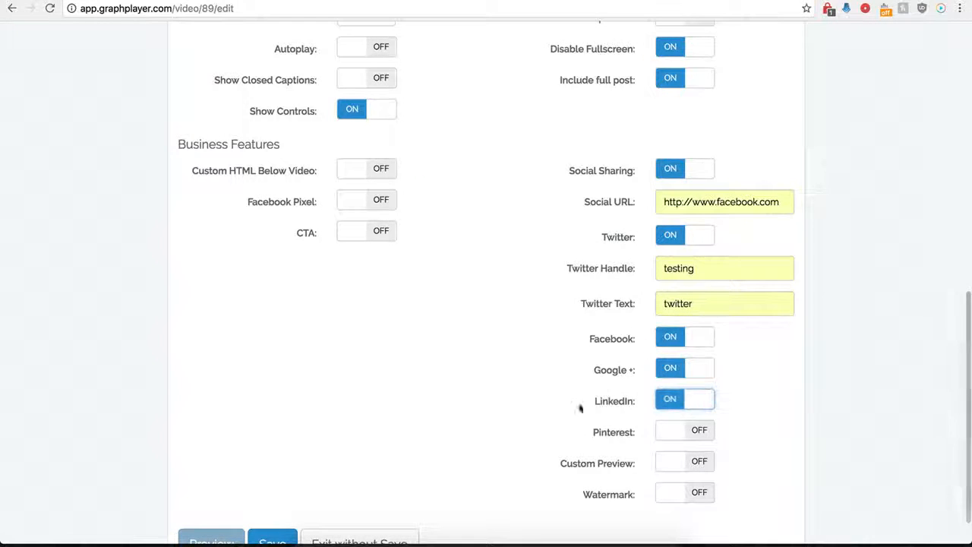
scroll(669, 395, "down", 1)
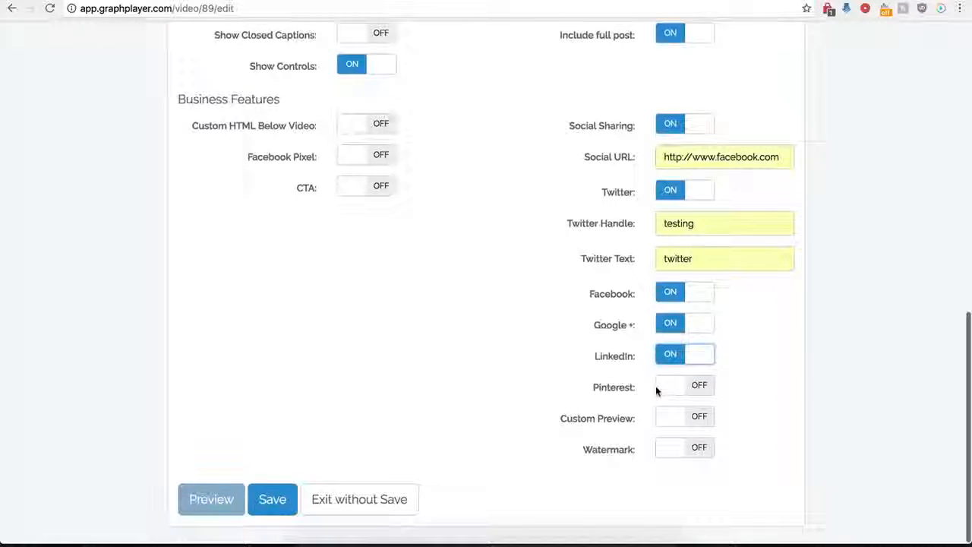
Save the player's settings and reload the WordPress Test page to check the social sharing buttons.
left_click(274, 503)
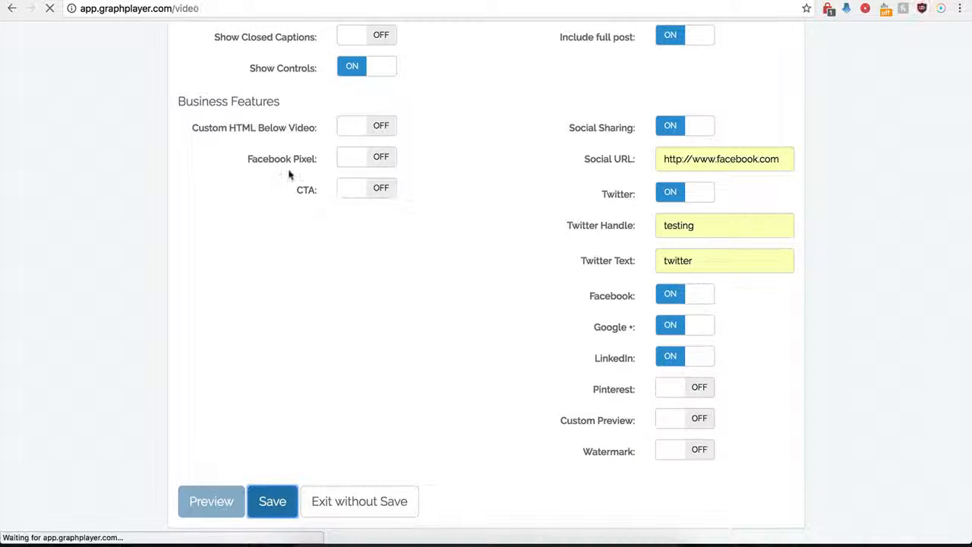
left_click(209, 1)
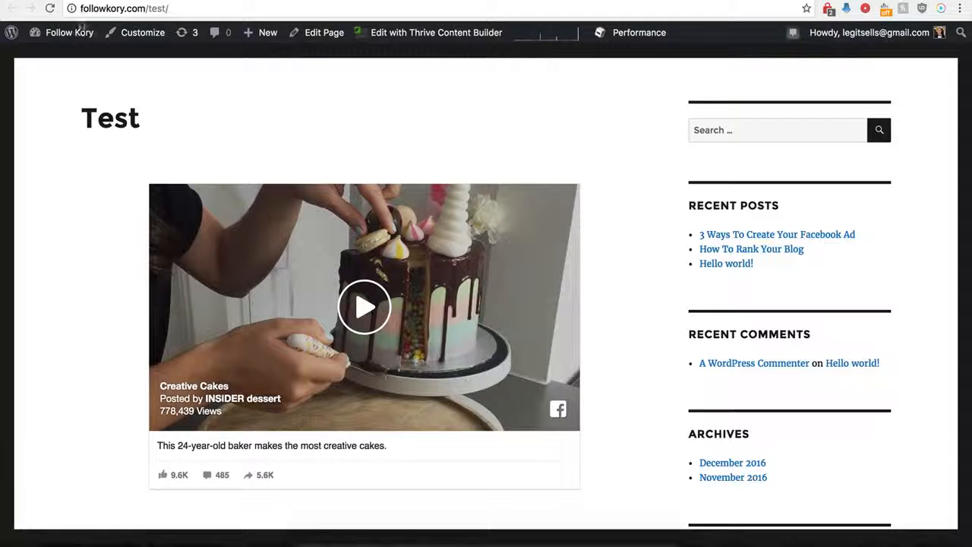
left_click(50, 9)
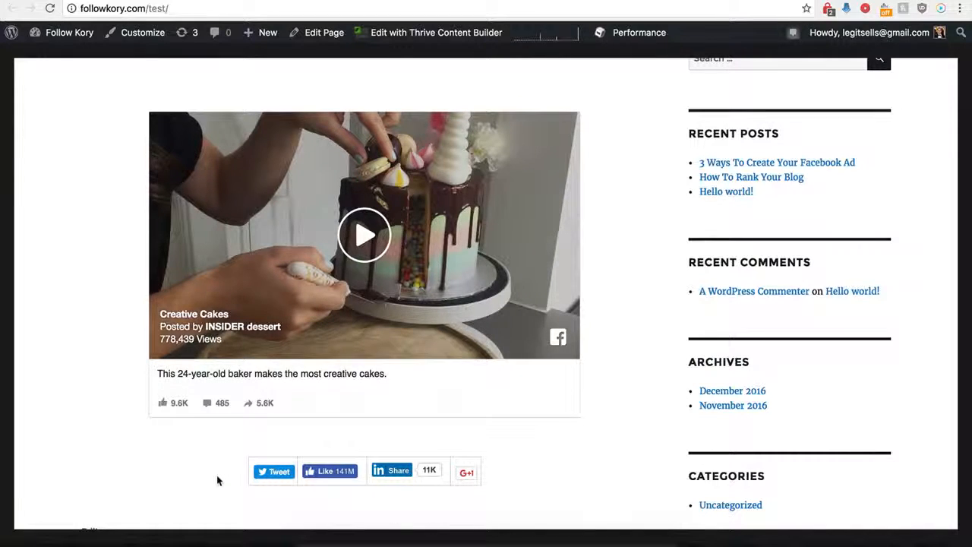
Reopen the Demo Name player's settings in GraphPlayer and turn off Social Sharing.
left_click(211, 2)
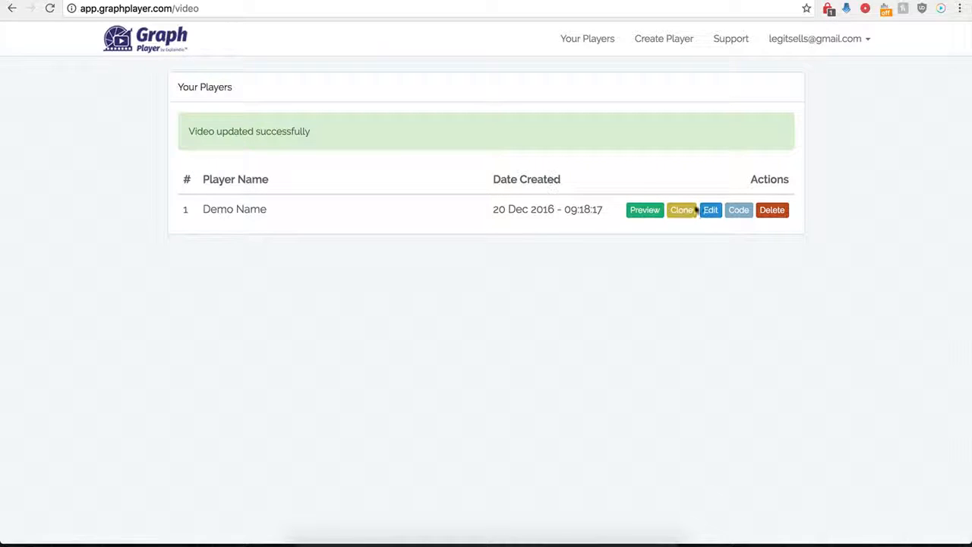
left_click(712, 213)
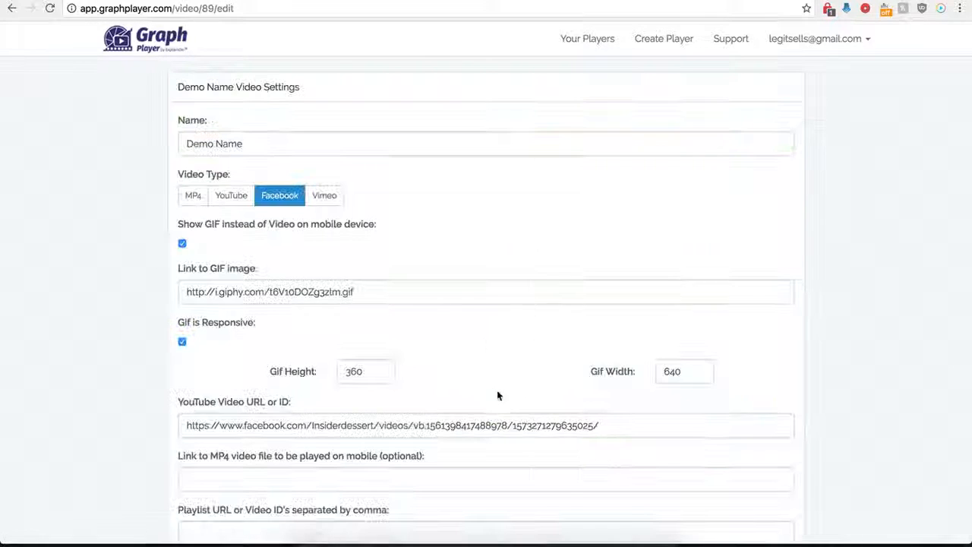
scroll(523, 410, "down", 9)
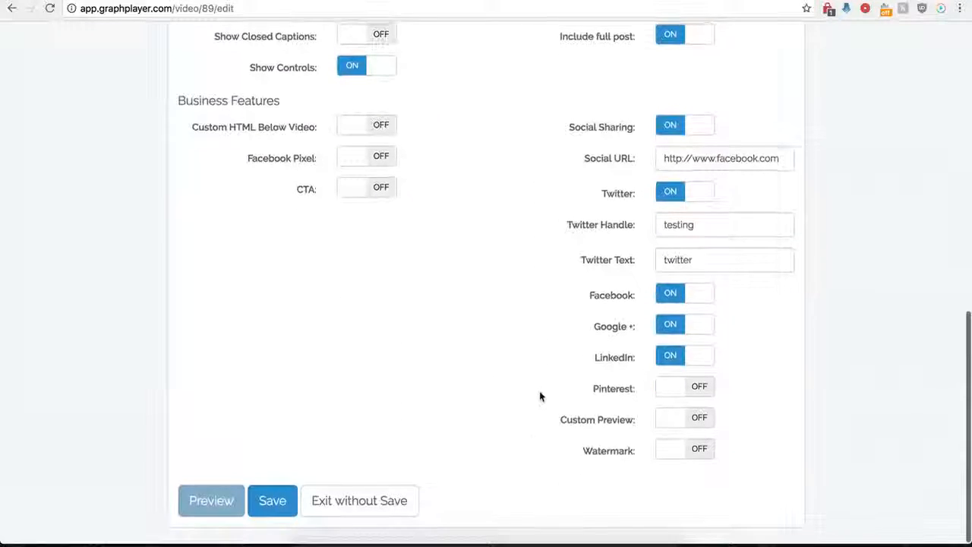
left_click(668, 130)
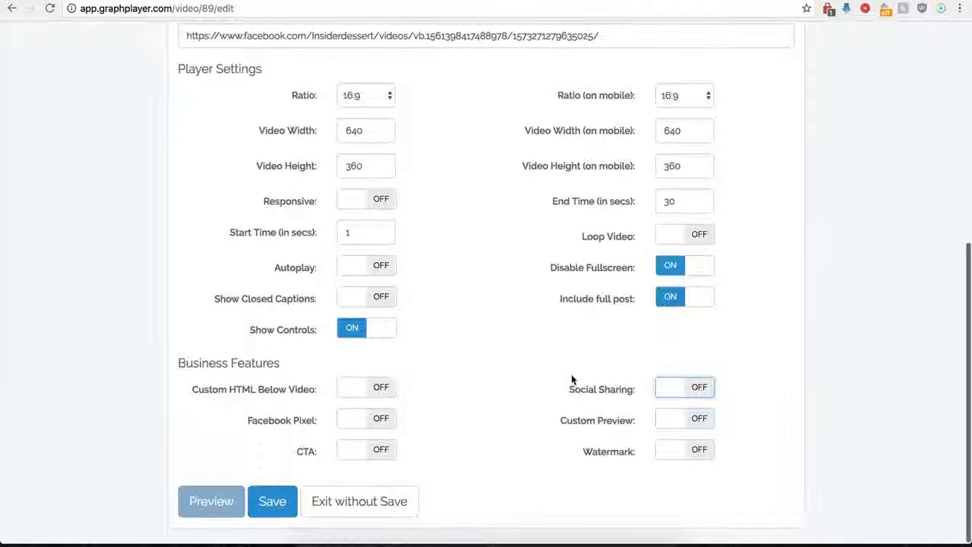
Enable Custom Preview and paste the hdwpro.com image address as the Preview Image URL.
left_click(700, 422)
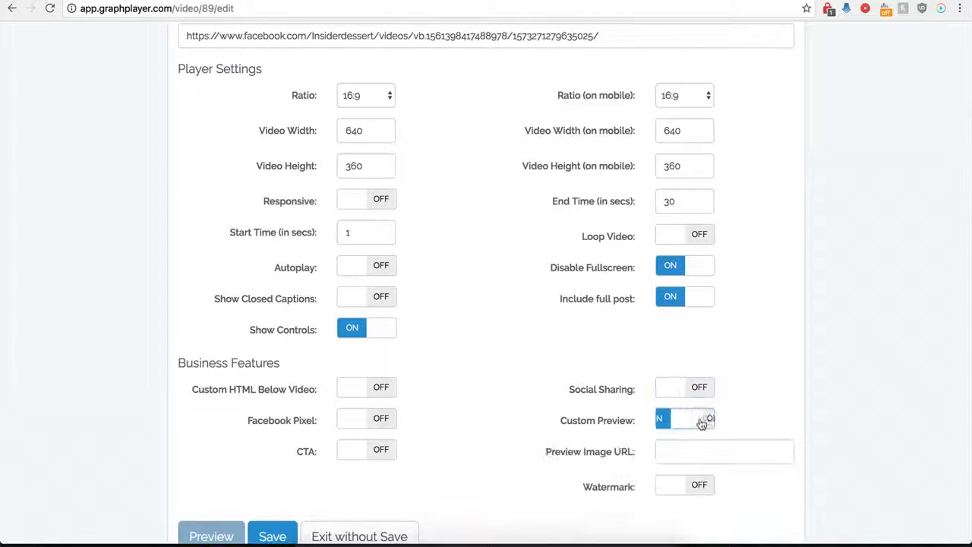
left_click(675, 454)
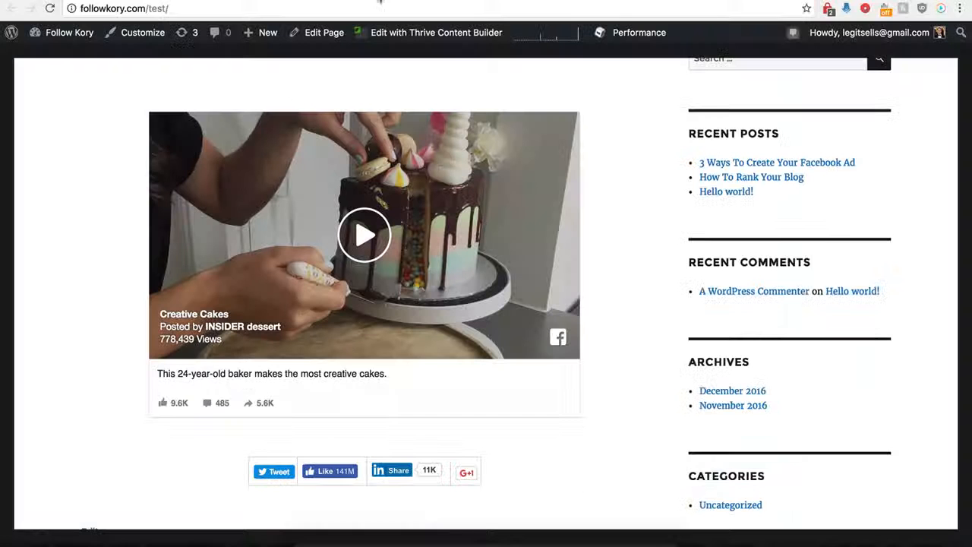
scroll(122, 204, "up", 1)
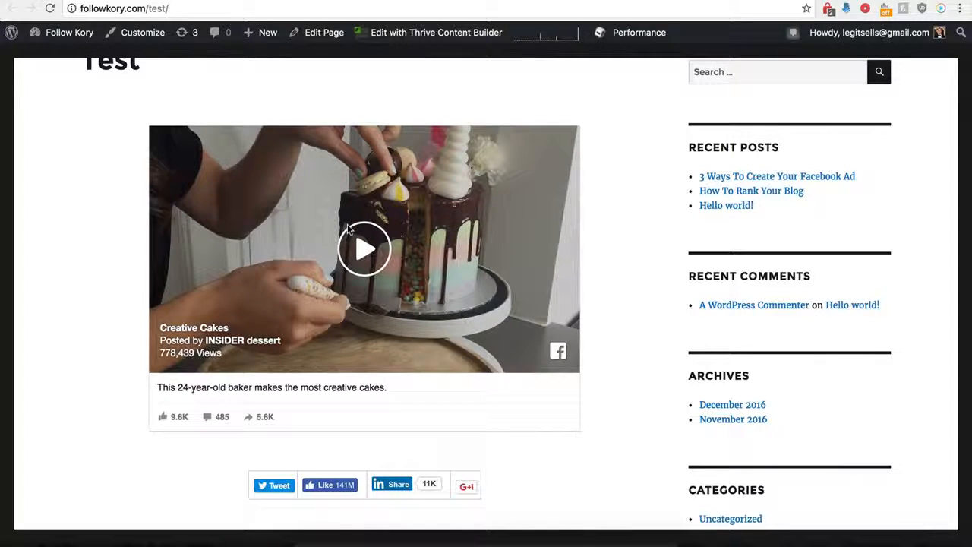
scroll(288, 207, "up", 1)
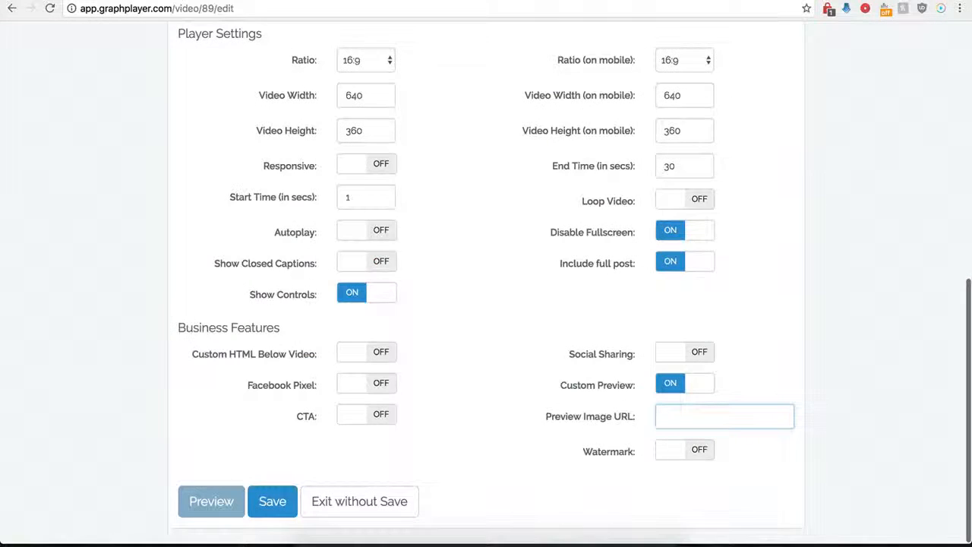
left_click(677, 414)
key("ctrl+v")
left_click(575, 414)
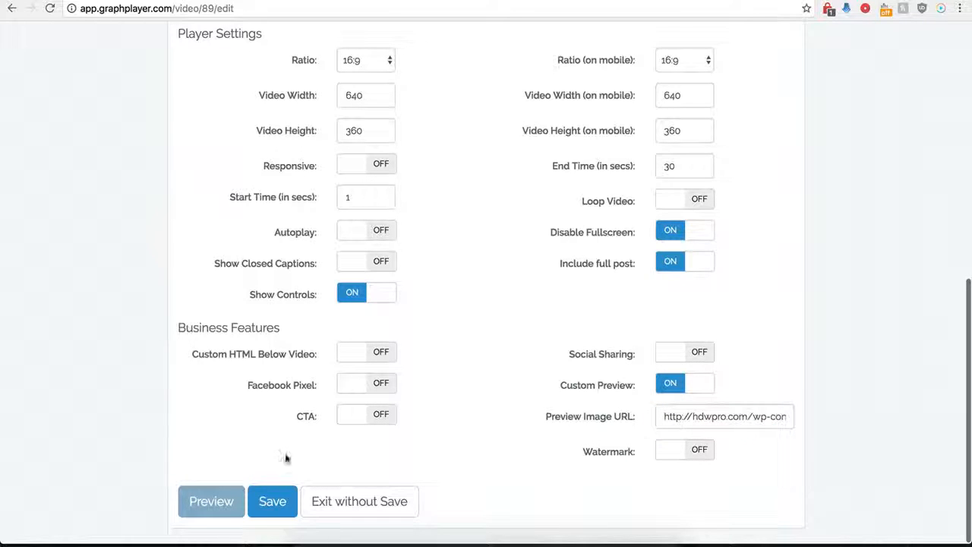
Save the player, reload the WordPress Test page to check the custom preview, and pause the embedded video.
left_click(266, 505)
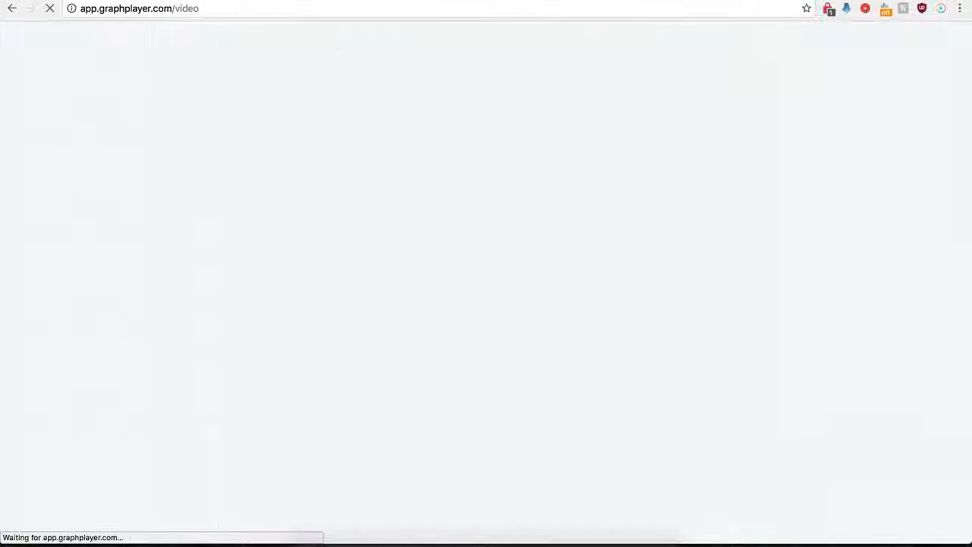
left_click(85, 0)
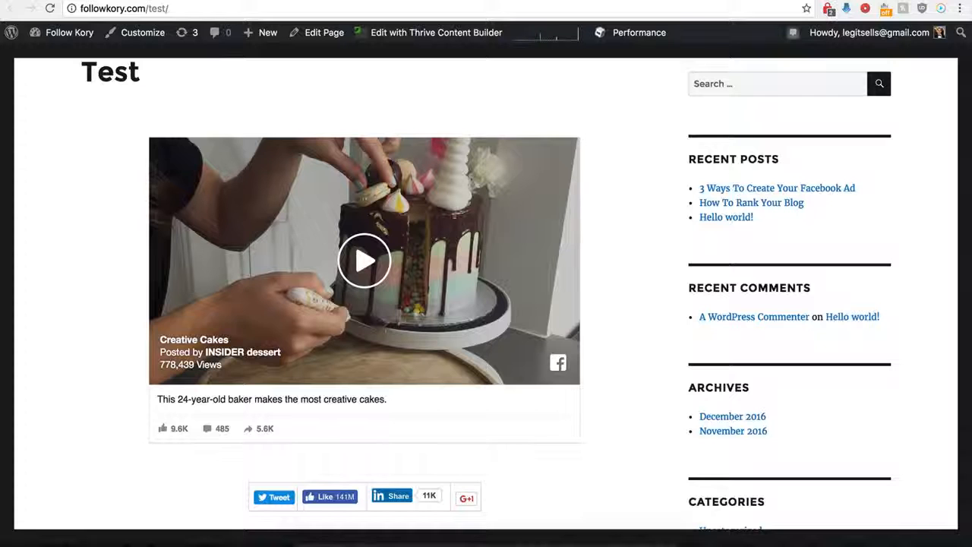
left_click(51, 9)
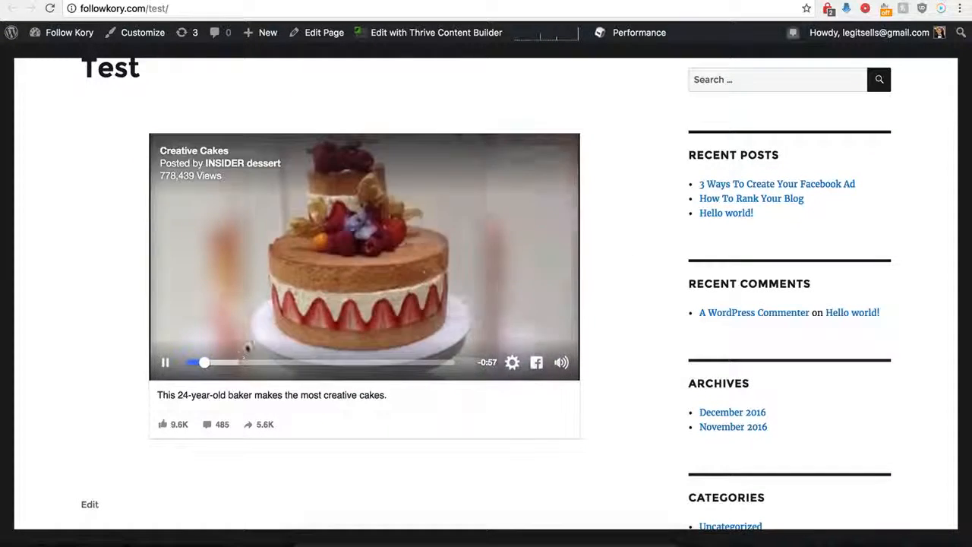
left_click(435, 296)
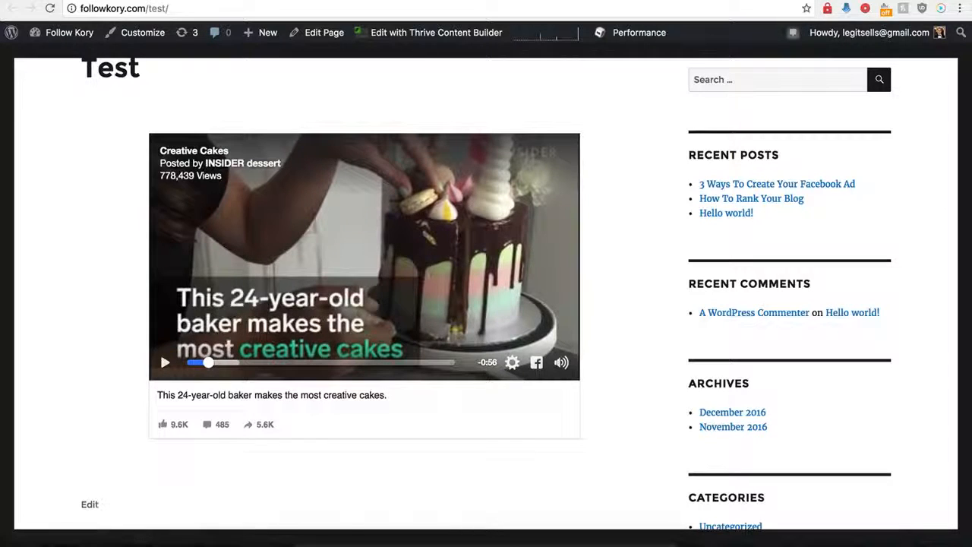
Reopen the Demo Name player's settings in GraphPlayer and turn off Custom Preview.
left_click(221, 1)
left_click(710, 211)
scroll(563, 357, "down", 6)
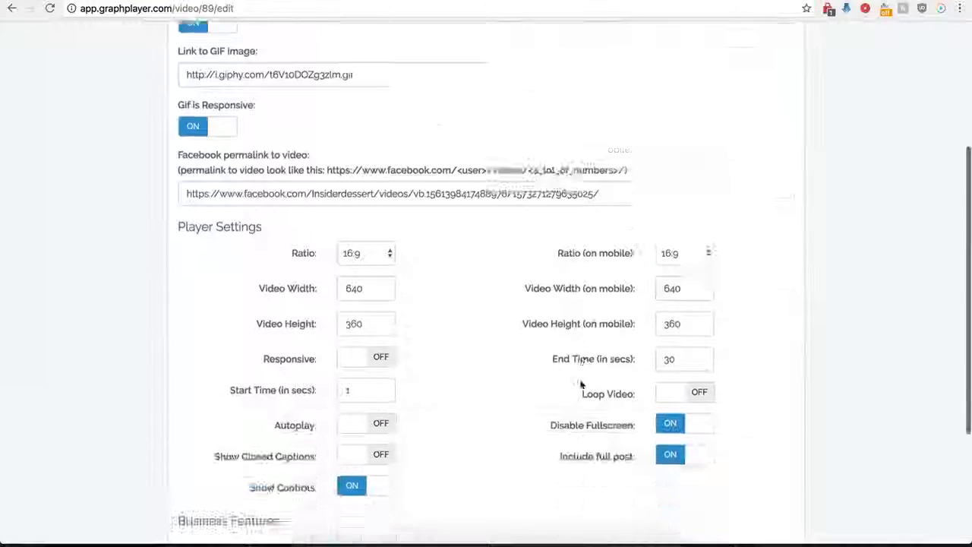
scroll(658, 395, "up", 1)
left_click(668, 419)
Turn on the Watermark and review its image URL, link, click action, position, opacity and scale settings.
left_click(668, 450)
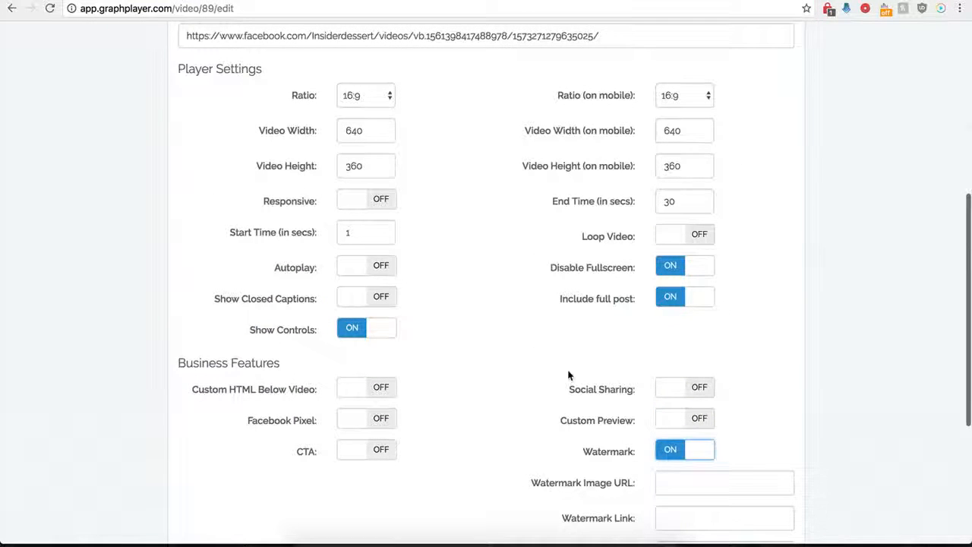
scroll(611, 455, "down", 3)
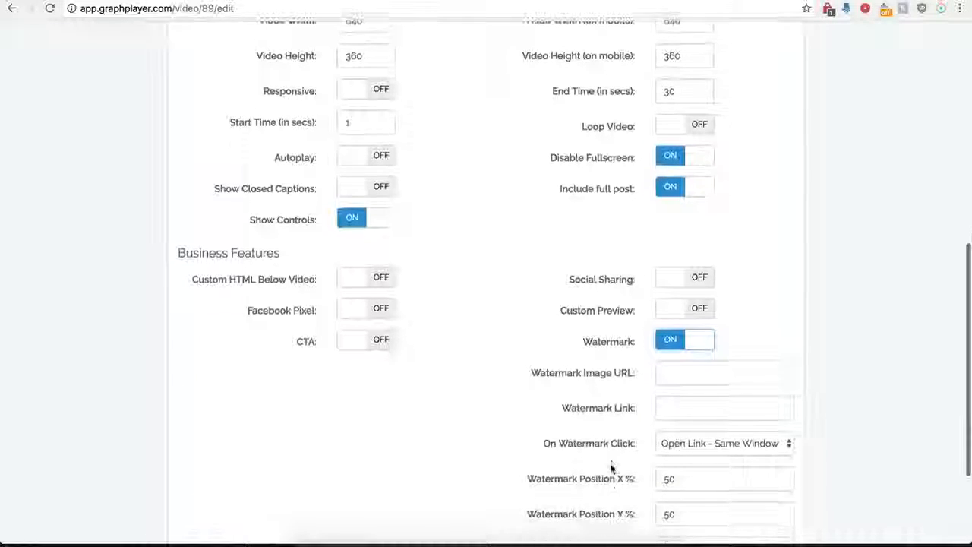
left_click(673, 373)
scroll(589, 401, "down", 3)
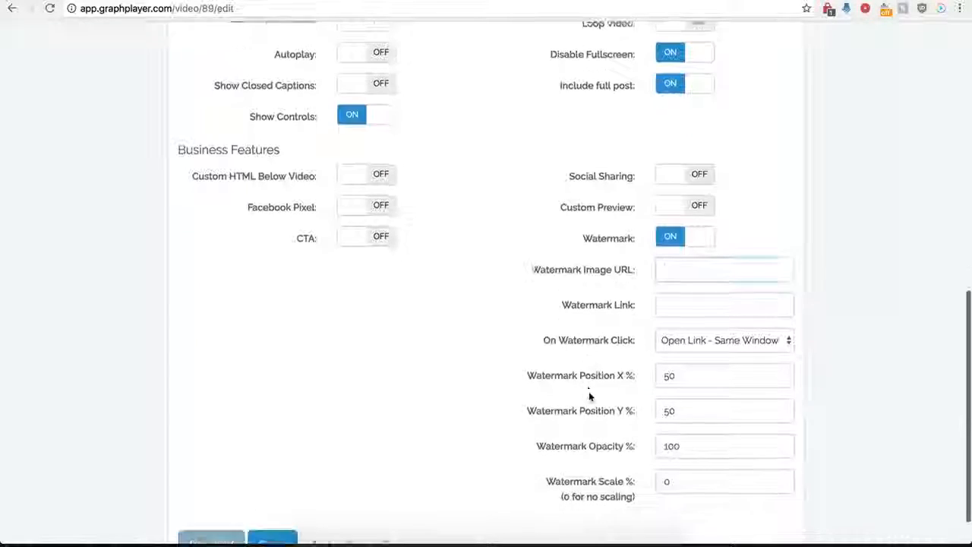
left_click(668, 300)
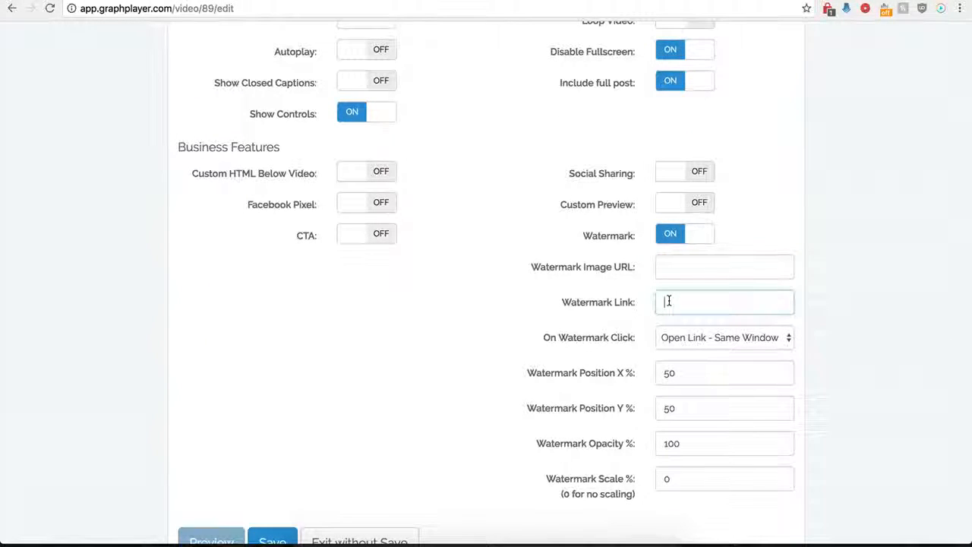
left_click(738, 336)
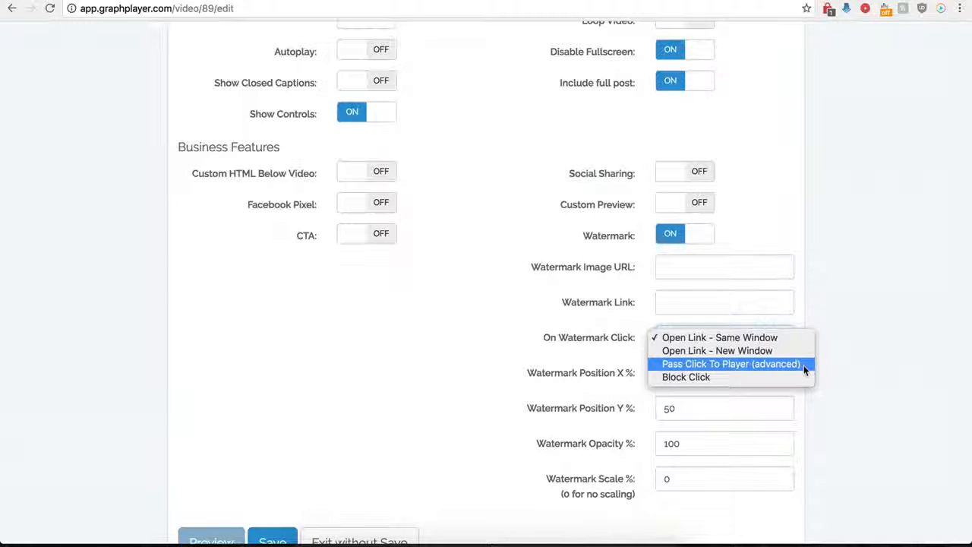
left_click(524, 323)
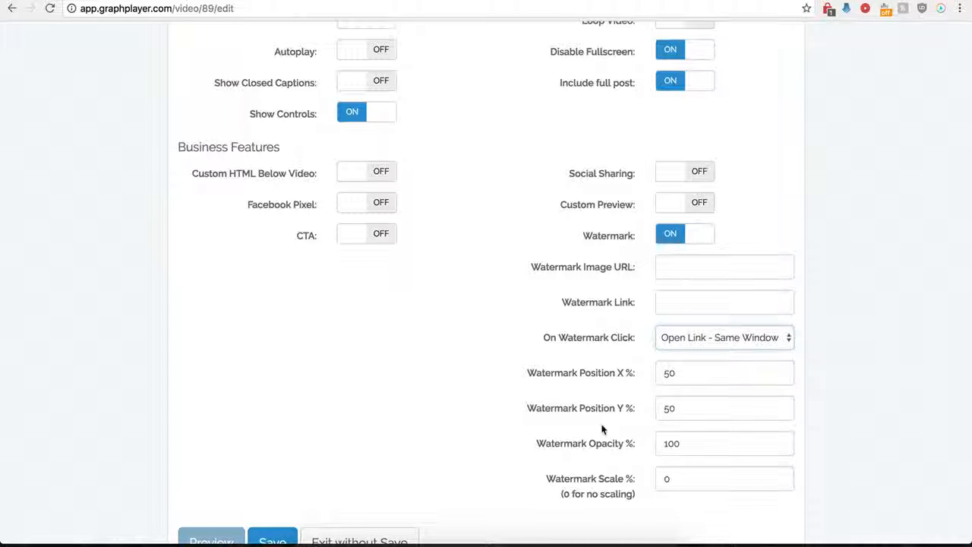
Turn the CTA on to compare its settings, and switch both the CTA and the Watermark off.
left_click(372, 237)
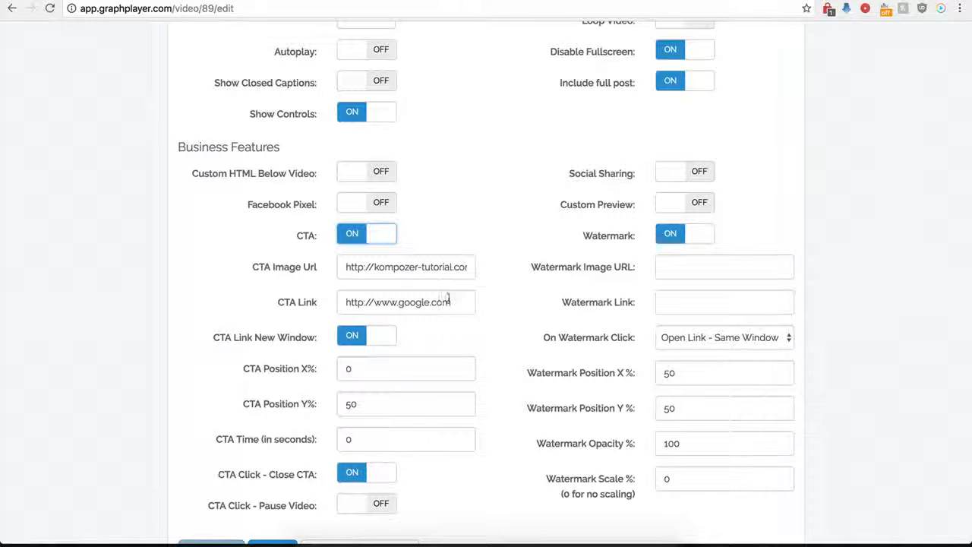
left_click(367, 239)
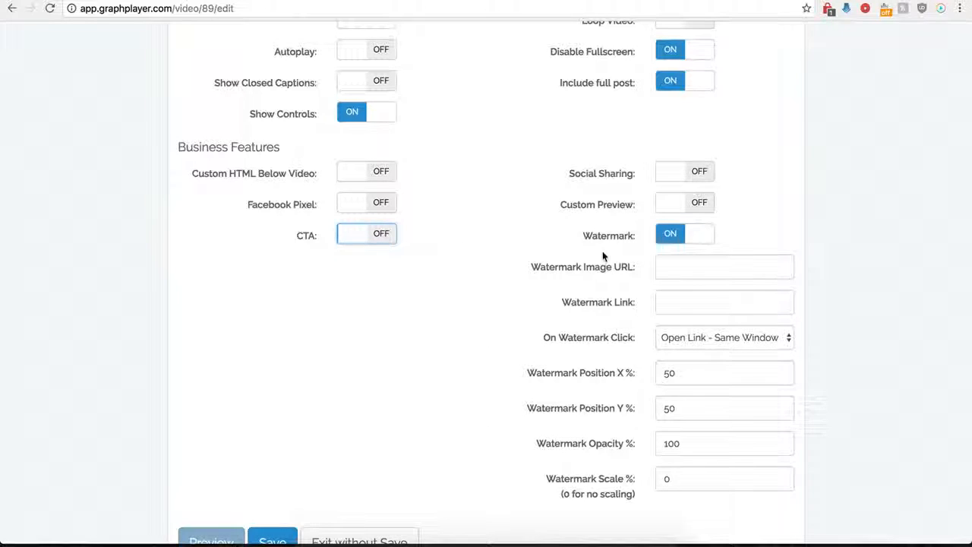
left_click(670, 236)
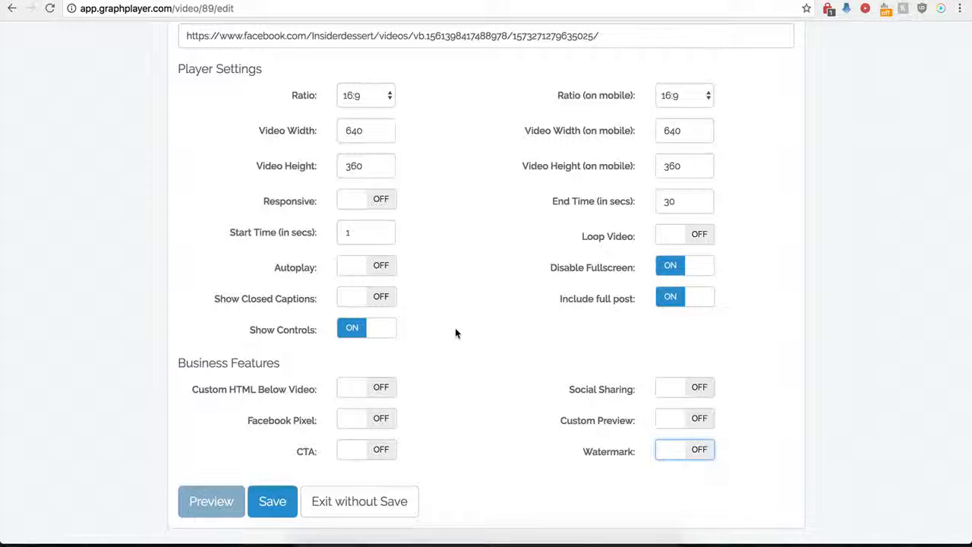